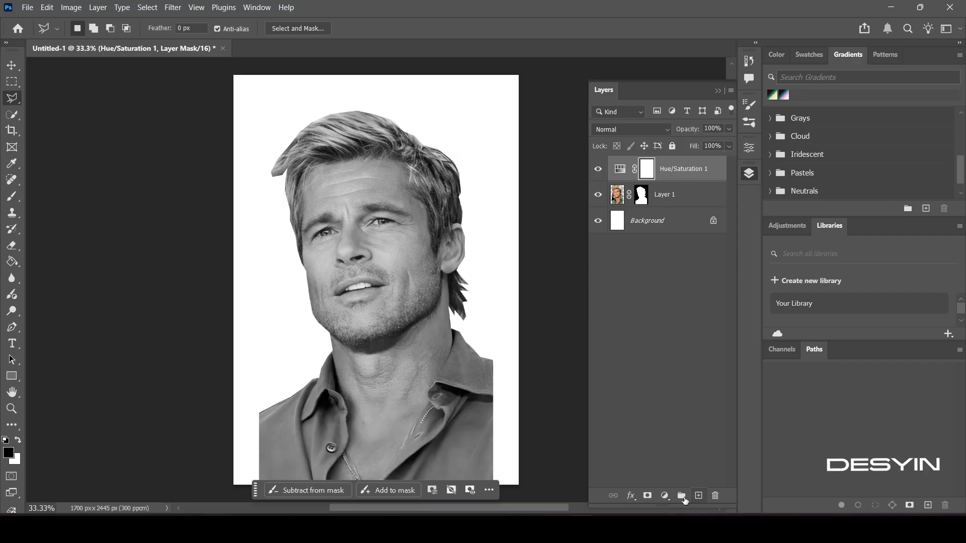
Add a Solid Color fill layer in #5b4747 above the Hue/Saturation layer and set its blend mode to Hard Mix.
{"action": "left_click", "coordinate": [664, 496]}
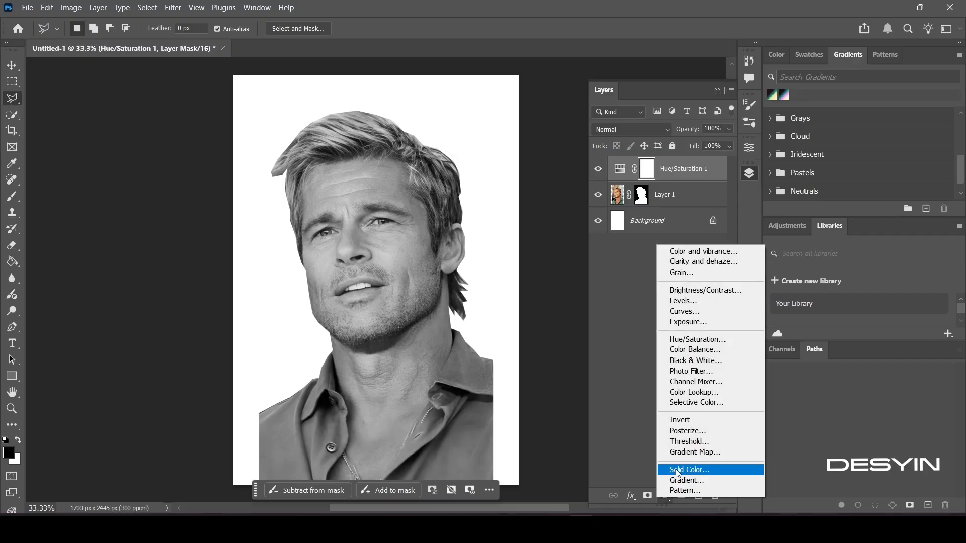
{"action": "left_click", "coordinate": [686, 470]}
{"action": "left_click", "coordinate": [552, 217]}
{"action": "left_click_drag", "start_coordinate": [552, 217], "coordinate": [543, 226]}
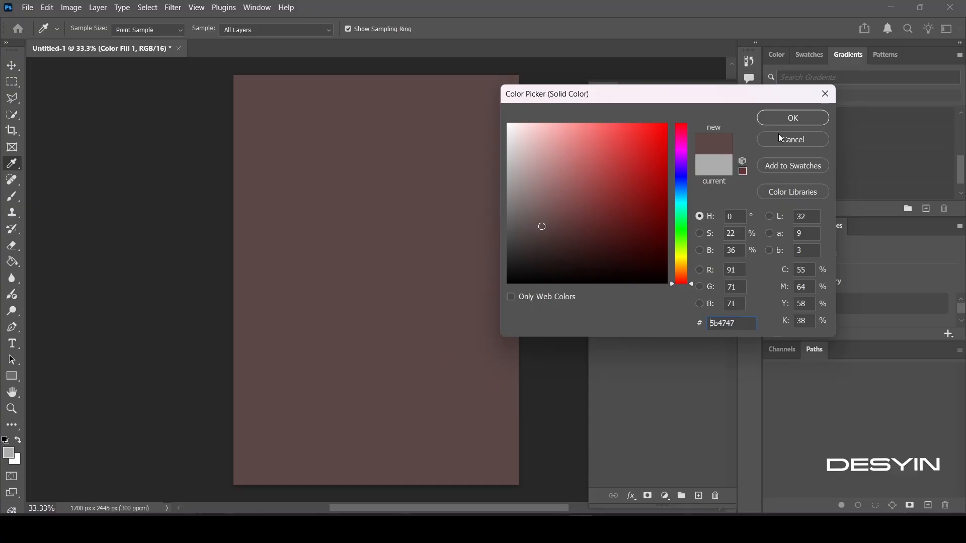
{"action": "left_click", "coordinate": [784, 121]}
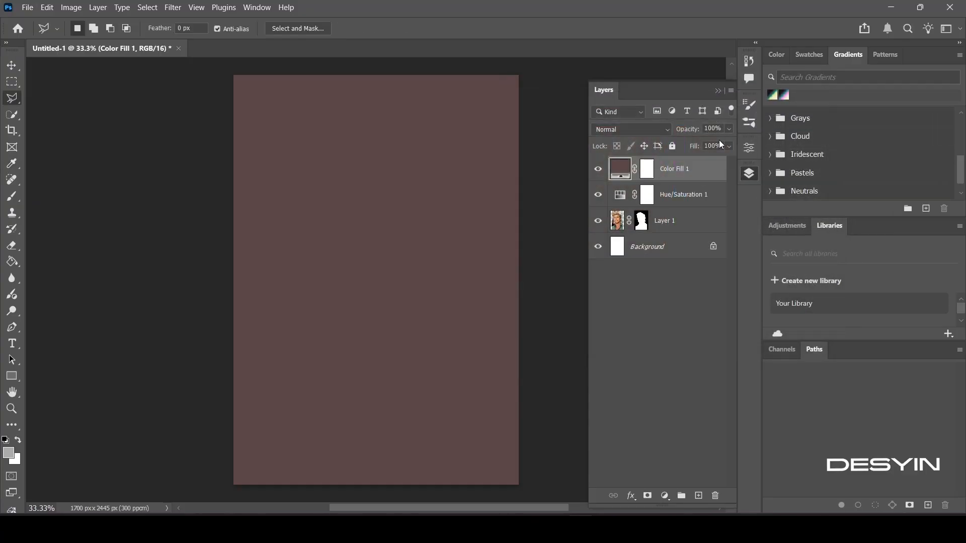
{"action": "left_click", "coordinate": [648, 135]}
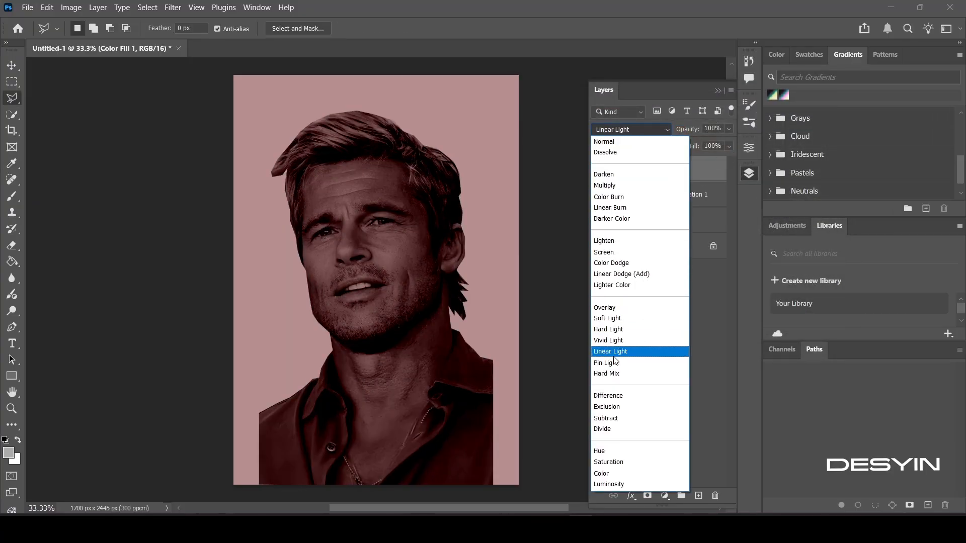
{"action": "left_click", "coordinate": [614, 375]}
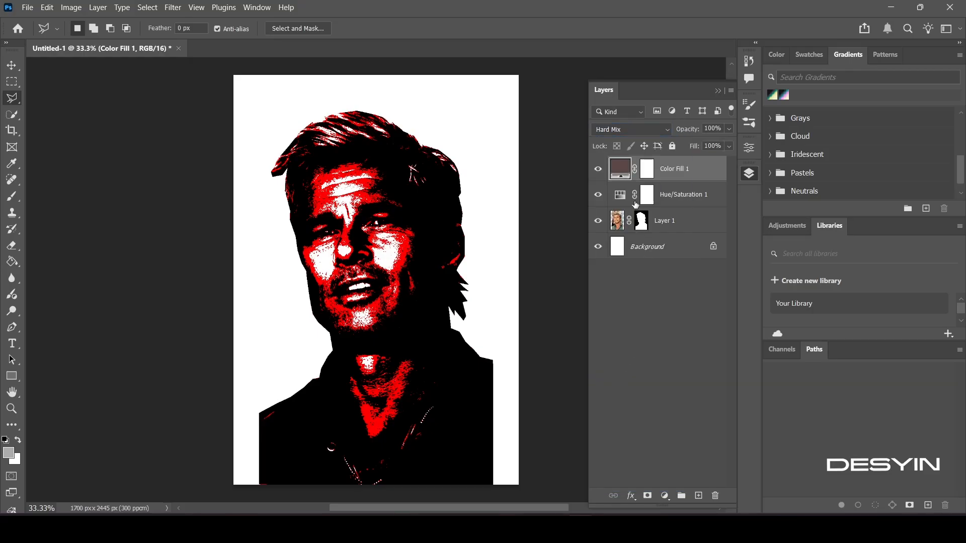
Change the solid color fill layer's color to #786464.
{"action": "double_click", "coordinate": [623, 171]}
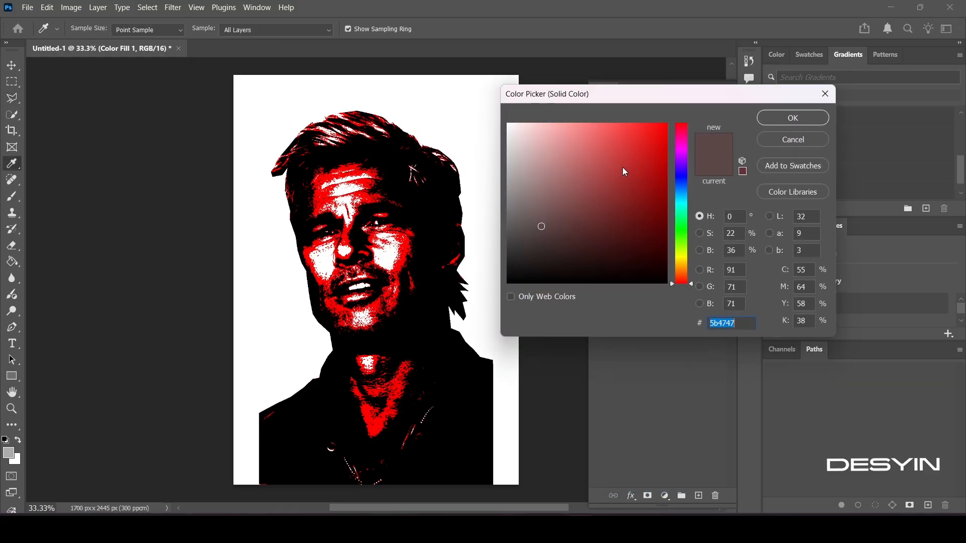
{"action": "left_click_drag", "start_coordinate": [622, 216], "coordinate": [533, 209]}
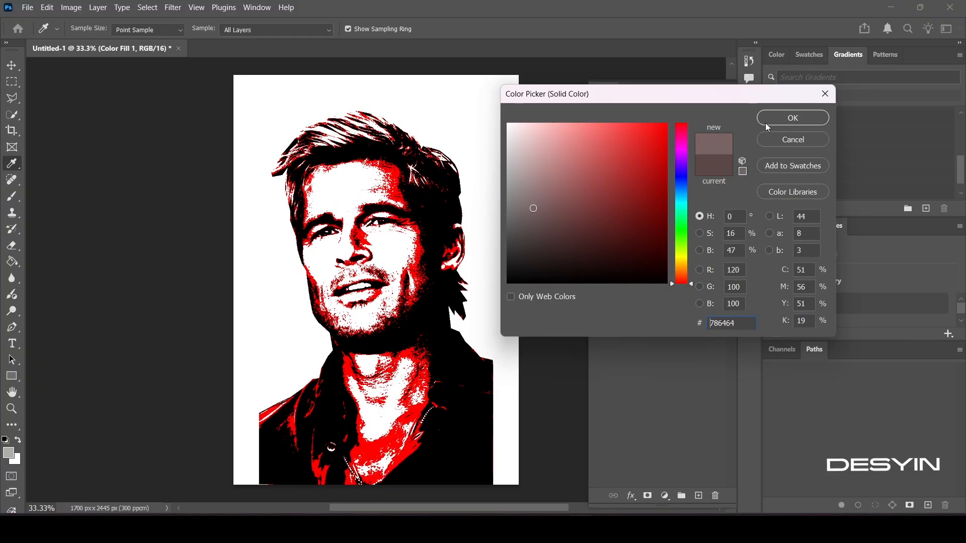
{"action": "left_click", "coordinate": [770, 124]}
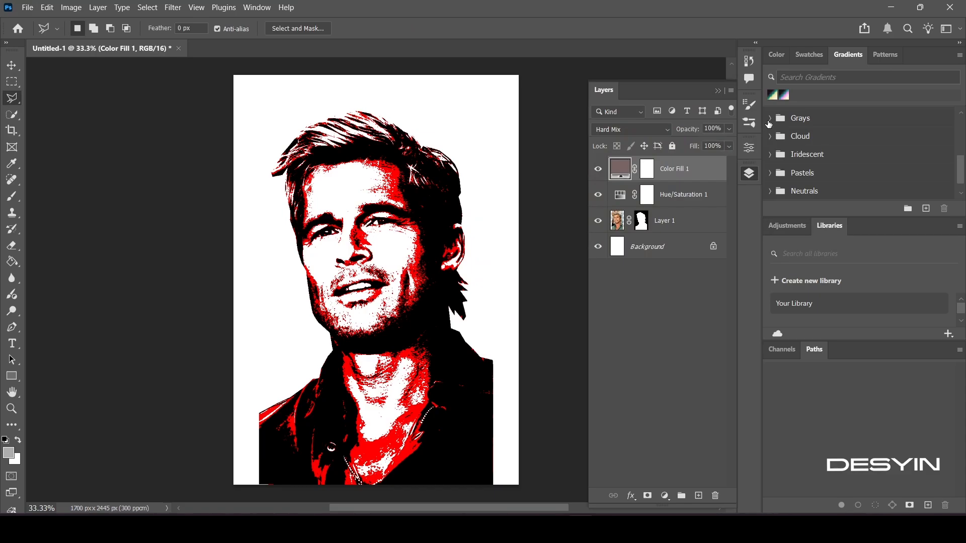
Add a Black & White adjustment layer above the color fill layer and adjust its Blues value.
{"action": "left_click", "coordinate": [665, 497]}
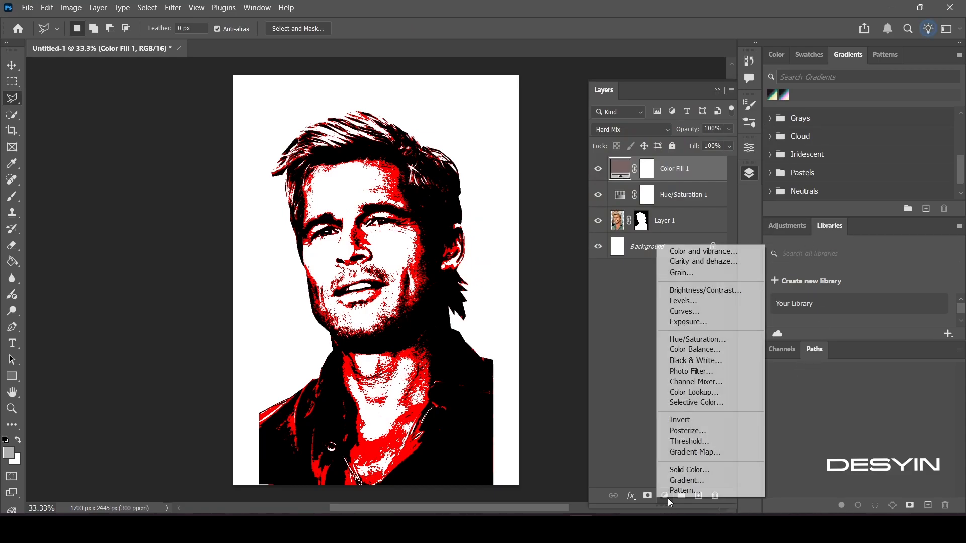
{"action": "left_click", "coordinate": [679, 361]}
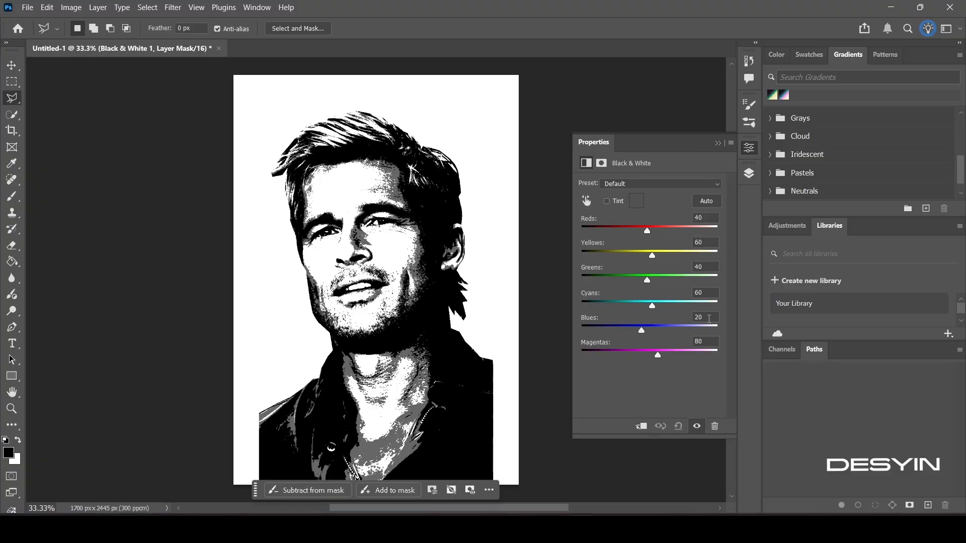
{"action": "left_click", "coordinate": [709, 318]}
{"action": "type", "text": "4"}
{"action": "type", "text": "0"}
{"action": "type", "text": "60"}
{"action": "key", "text": "Return"}
{"action": "left_click", "coordinate": [750, 175]}
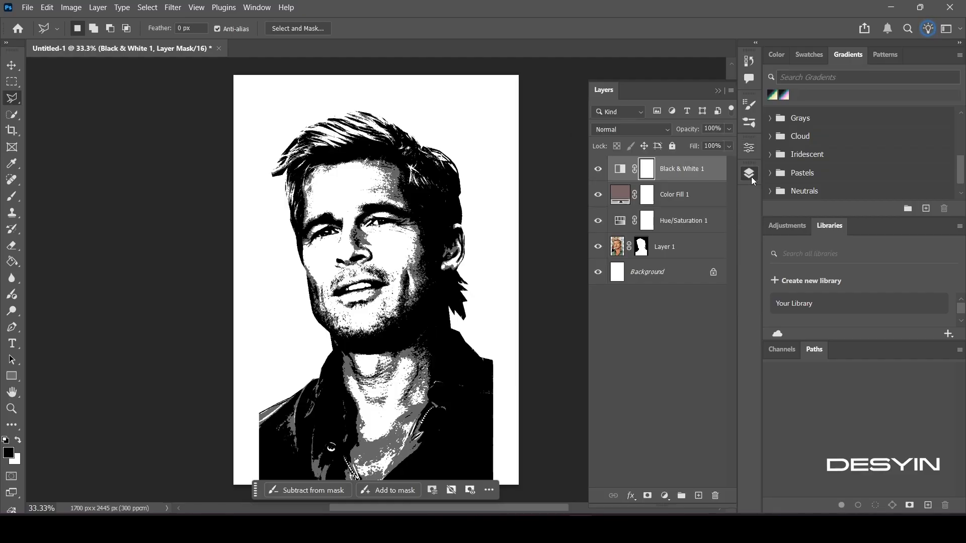
Add a Gradient Map adjustment layer on top and insert a color stop at location 40 in its gradient.
{"action": "left_click", "coordinate": [665, 496]}
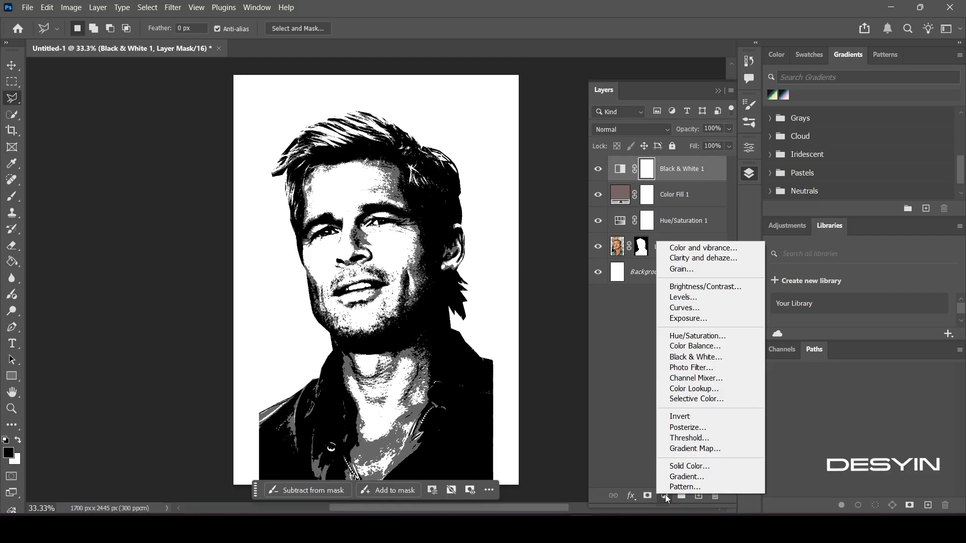
{"action": "left_click", "coordinate": [678, 449]}
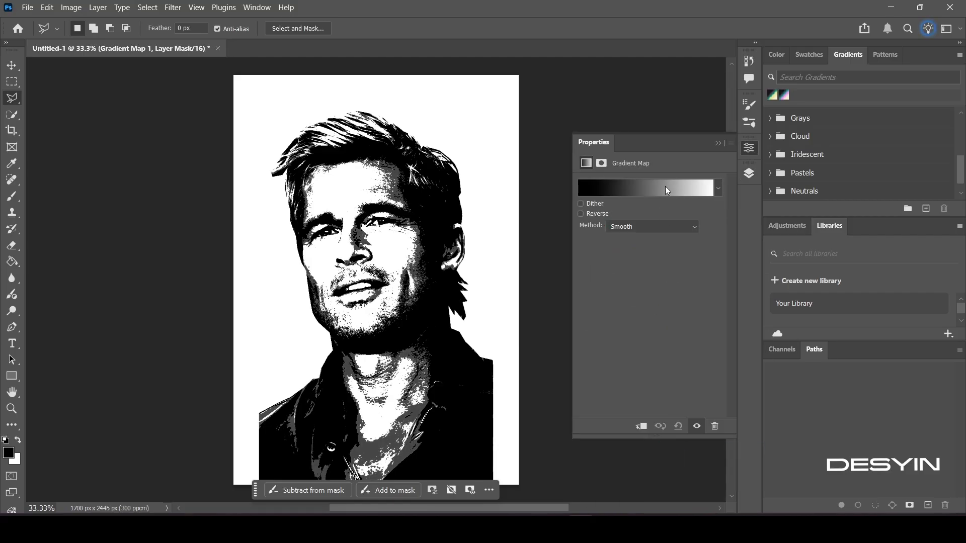
{"action": "left_click", "coordinate": [665, 186]}
{"action": "left_click", "coordinate": [626, 289]}
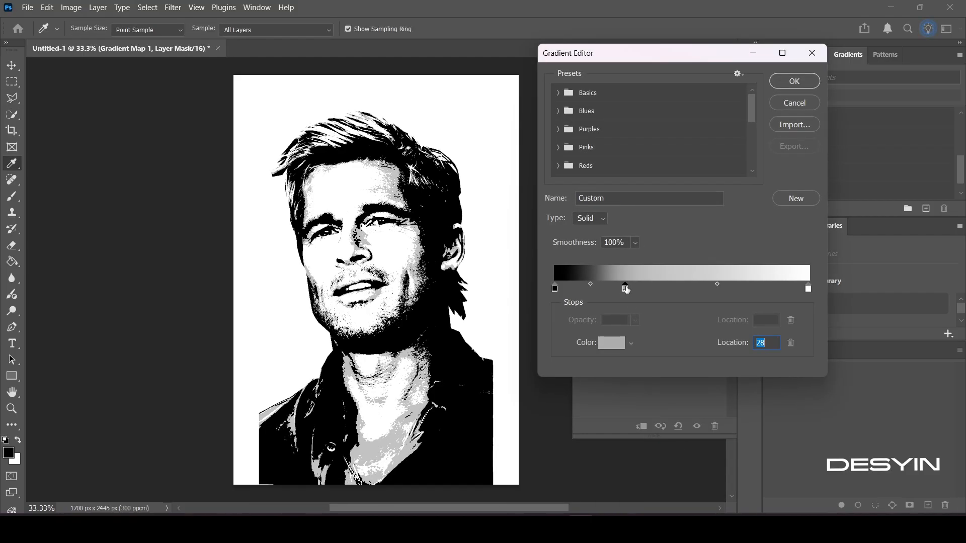
{"action": "type", "text": "40"}
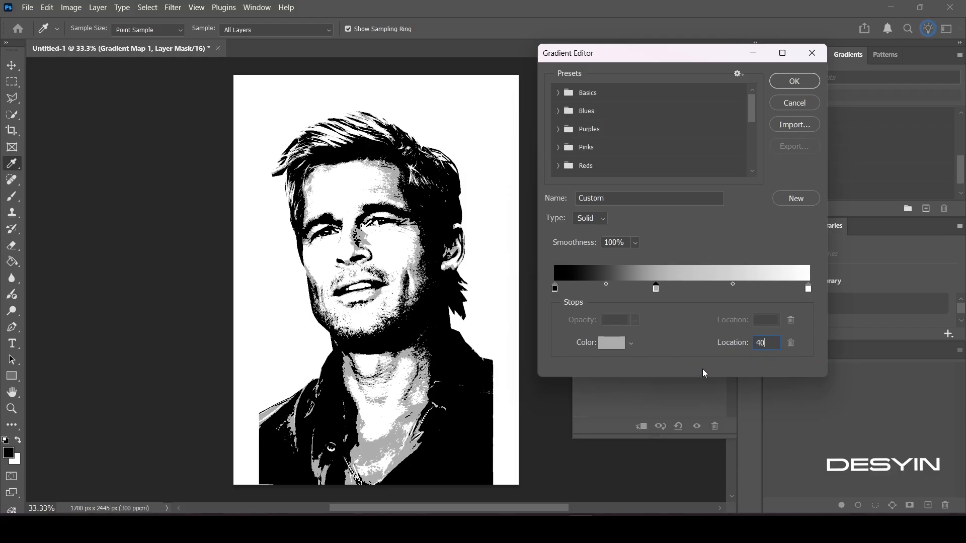
Set the color of the gradient stop at location 40 to blue #275ca3.
{"action": "left_click", "coordinate": [608, 343]}
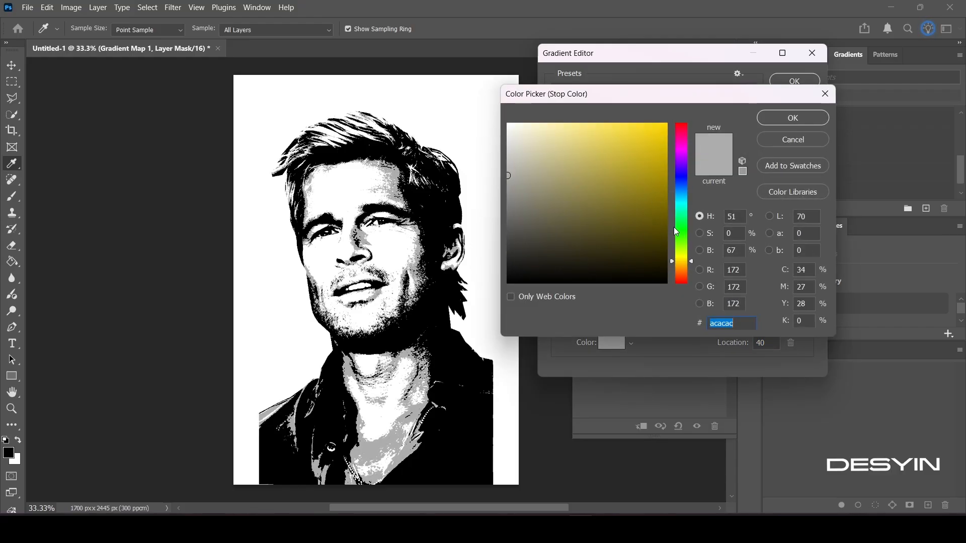
{"action": "left_click_drag", "start_coordinate": [686, 262], "coordinate": [686, 272]}
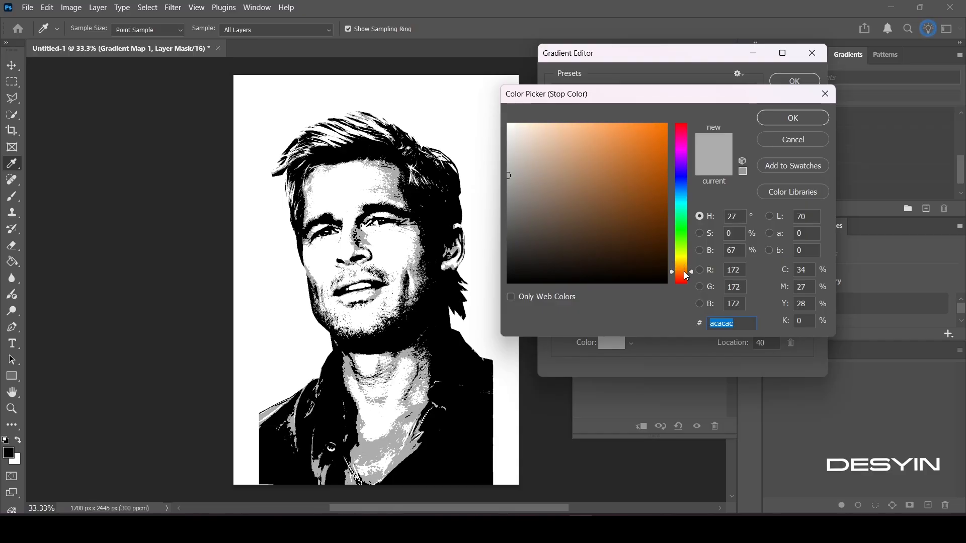
{"action": "left_click_drag", "start_coordinate": [578, 235], "coordinate": [571, 234]}
{"action": "left_click_drag", "start_coordinate": [689, 274], "coordinate": [689, 284]}
{"action": "mouse_move", "coordinate": [569, 232]}
{"action": "left_mouse_down"}
{"action": "mouse_move", "coordinate": [614, 246]}
{"action": "mouse_move", "coordinate": [598, 231]}
{"action": "left_mouse_up"}
{"action": "left_click_drag", "start_coordinate": [685, 282], "coordinate": [685, 290]}
{"action": "mouse_move", "coordinate": [625, 262]}
{"action": "left_mouse_down"}
{"action": "mouse_move", "coordinate": [609, 241]}
{"action": "mouse_move", "coordinate": [623, 244]}
{"action": "left_mouse_up"}
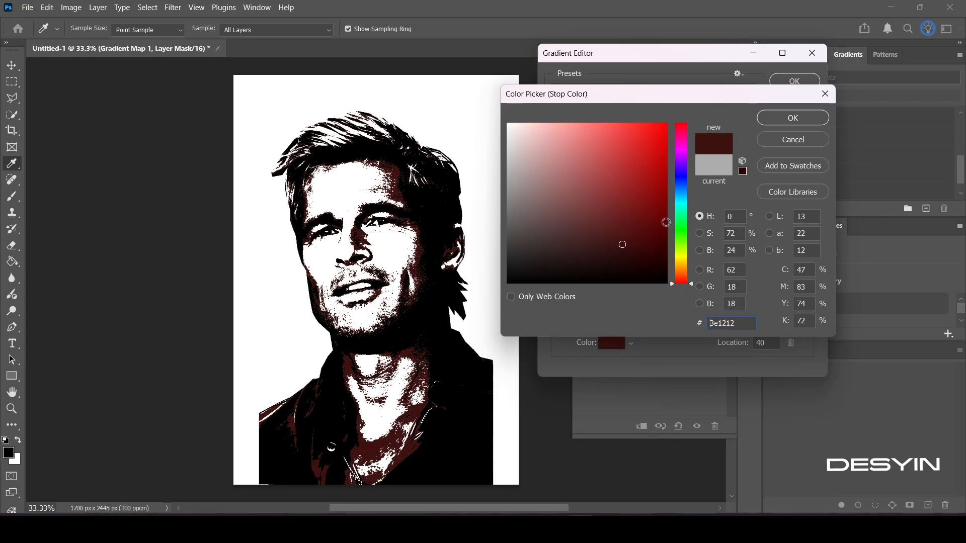
{"action": "mouse_move", "coordinate": [683, 203]}
{"action": "left_mouse_down"}
{"action": "mouse_move", "coordinate": [680, 177]}
{"action": "mouse_move", "coordinate": [682, 188]}
{"action": "left_mouse_up"}
{"action": "mouse_move", "coordinate": [634, 210]}
{"action": "left_mouse_down"}
{"action": "mouse_move", "coordinate": [614, 192]}
{"action": "mouse_move", "coordinate": [629, 181]}
{"action": "left_mouse_up"}
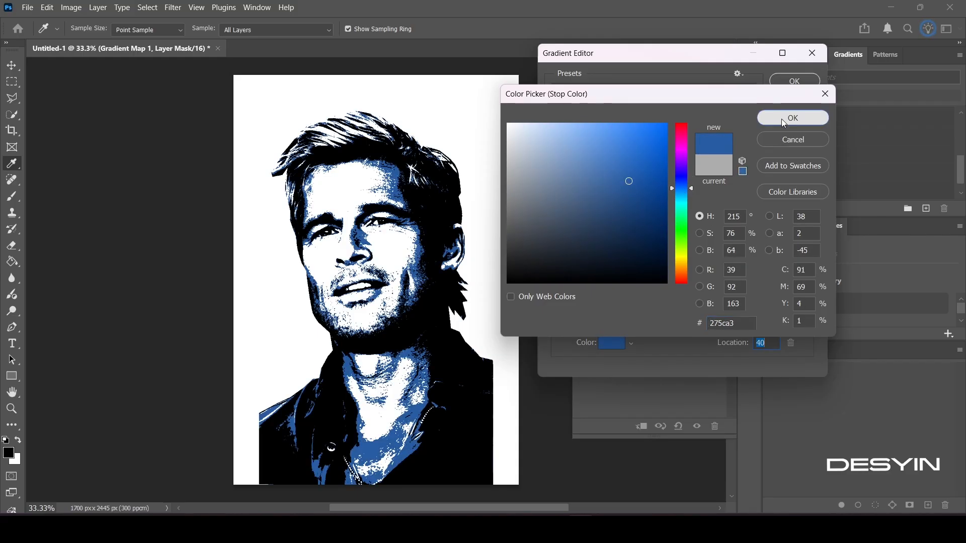
{"action": "left_click", "coordinate": [784, 116]}
Insert another color stop in the gradient at location 60.
{"action": "left_click", "coordinate": [727, 290]}
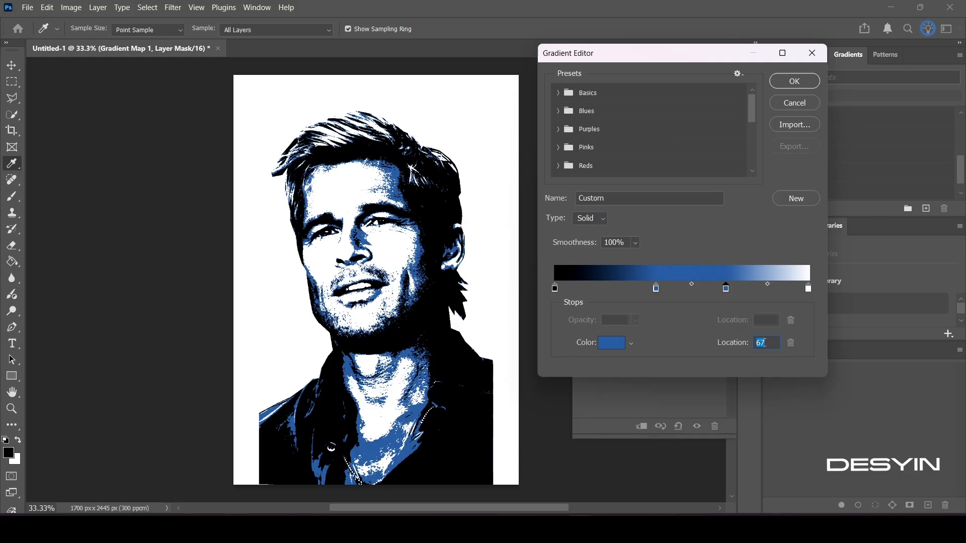
{"action": "left_click", "coordinate": [765, 344]}
{"action": "key", "text": "BackSpace"}
{"action": "key", "text": "BackSpace"}
{"action": "type", "text": "60"}
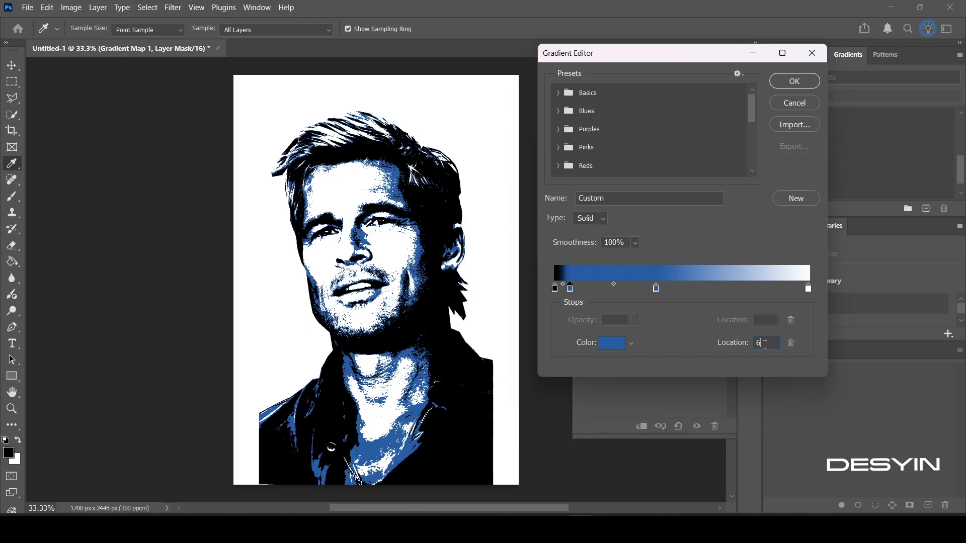
Color the gradient stop at location 60 purple #a723c8 and apply the edited gradient.
{"action": "left_click", "coordinate": [622, 347]}
{"action": "left_click", "coordinate": [681, 155]}
{"action": "left_click", "coordinate": [638, 154]}
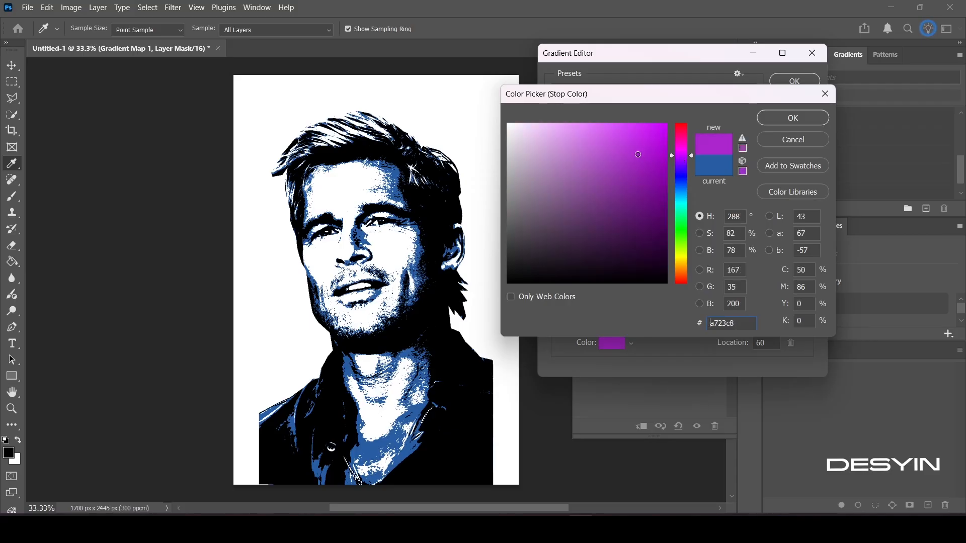
{"action": "left_click", "coordinate": [793, 118]}
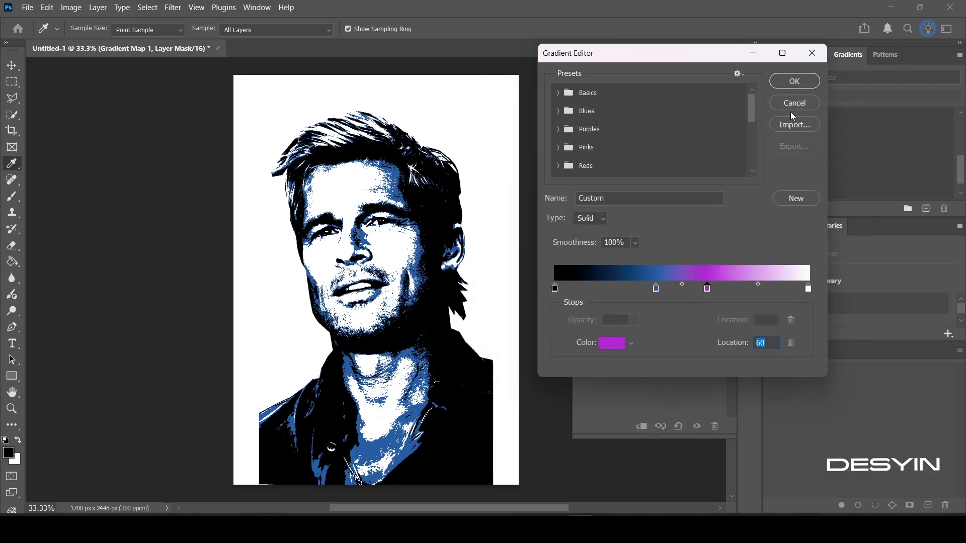
{"action": "left_click", "coordinate": [795, 81]}
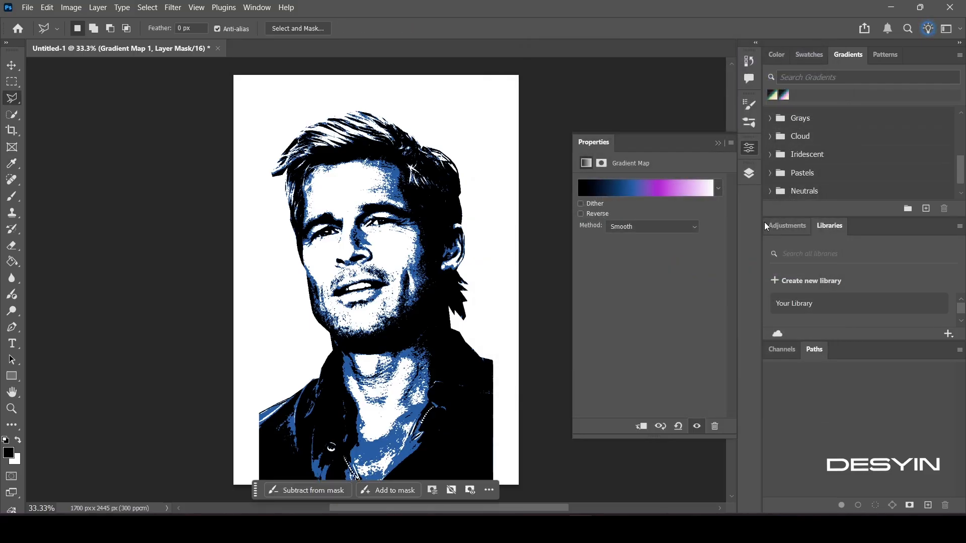
Change the Color Fill 1 layer's color to #695d56 so that both blue and purple tones appear in the portrait.
{"action": "left_click", "coordinate": [751, 174]}
{"action": "double_click", "coordinate": [617, 223]}
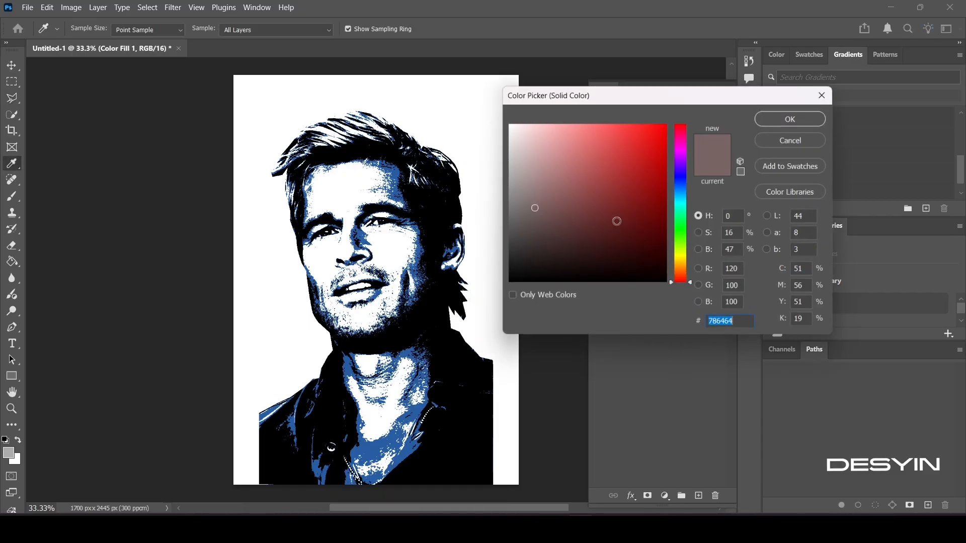
{"action": "left_click", "coordinate": [681, 265]}
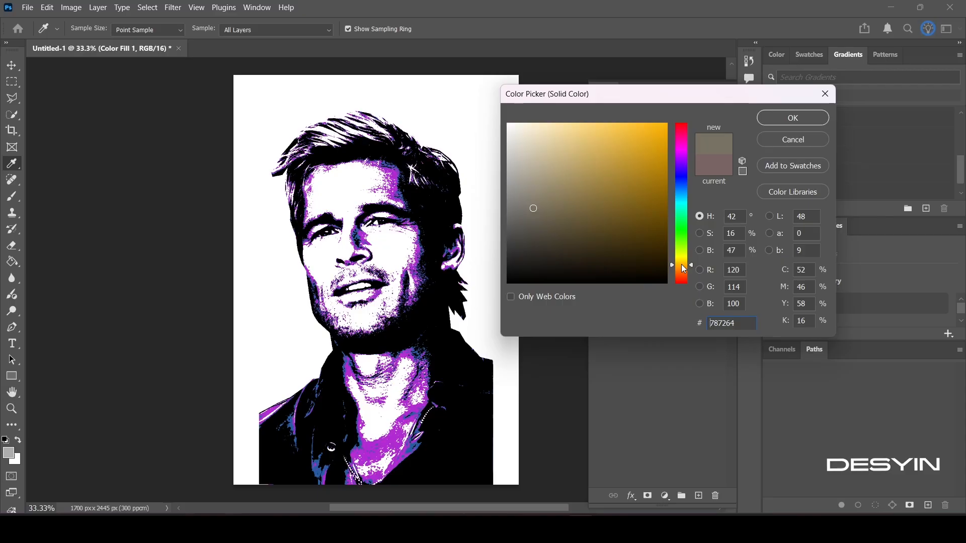
{"action": "mouse_move", "coordinate": [550, 233]}
{"action": "left_mouse_down"}
{"action": "mouse_move", "coordinate": [550, 218]}
{"action": "mouse_move", "coordinate": [519, 223]}
{"action": "mouse_move", "coordinate": [521, 211]}
{"action": "mouse_move", "coordinate": [537, 217]}
{"action": "left_mouse_up"}
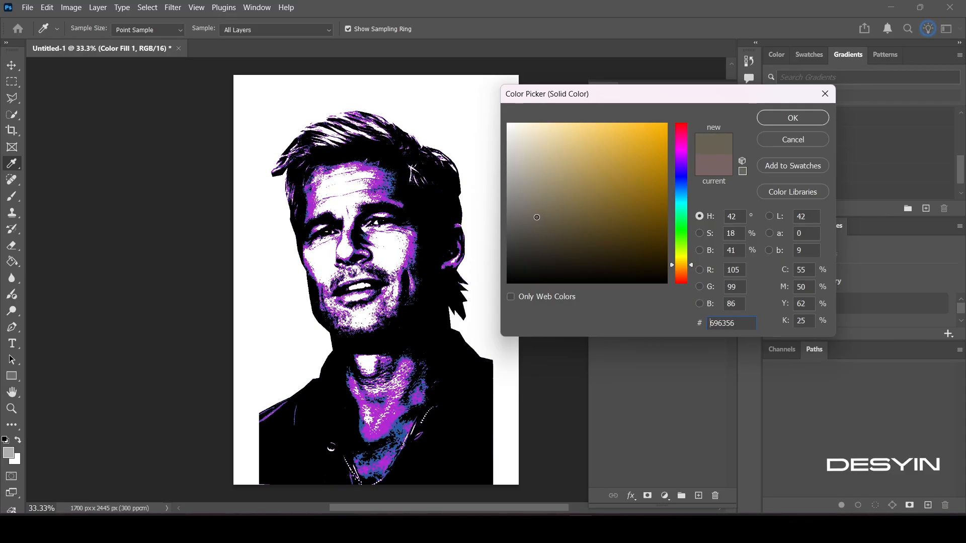
{"action": "left_click", "coordinate": [683, 269]}
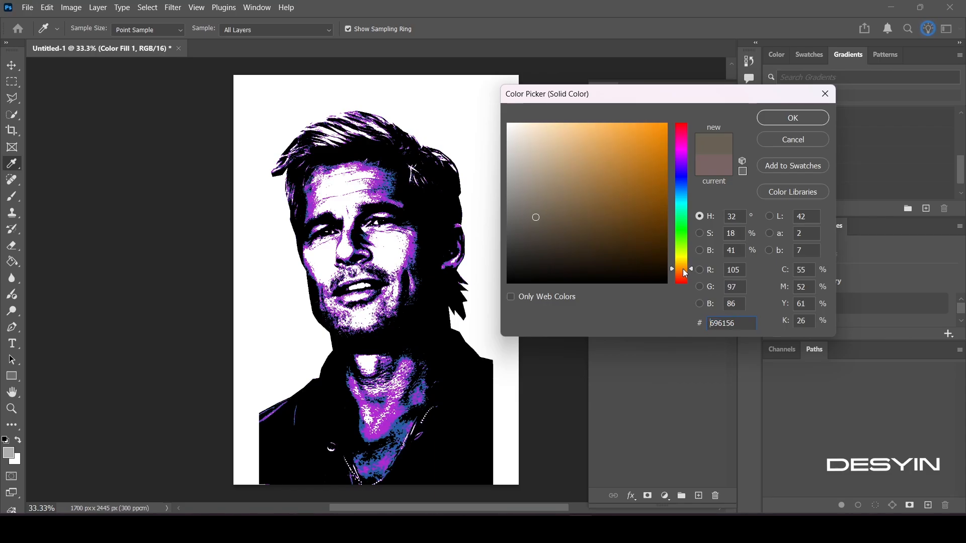
{"action": "left_click_drag", "start_coordinate": [683, 268], "coordinate": [683, 274]}
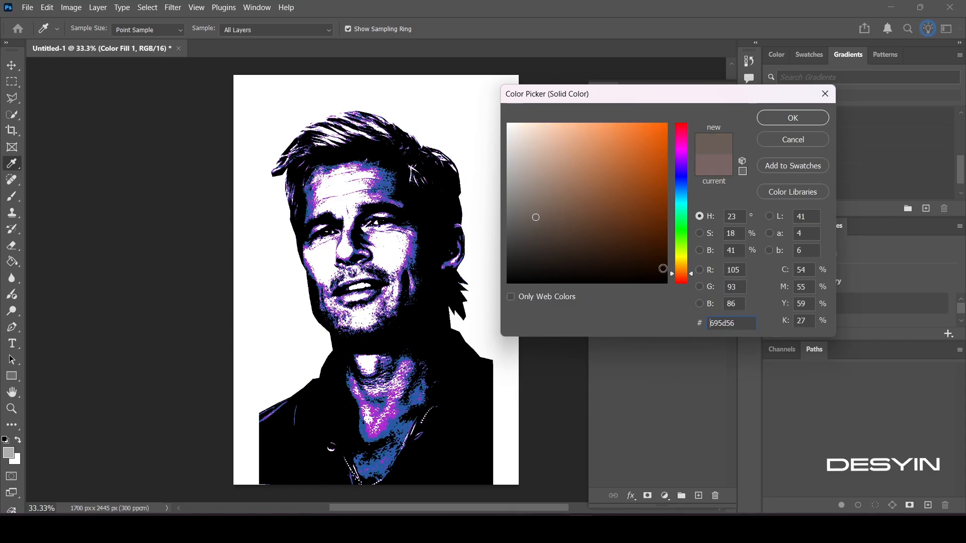
{"action": "left_click", "coordinate": [792, 119]}
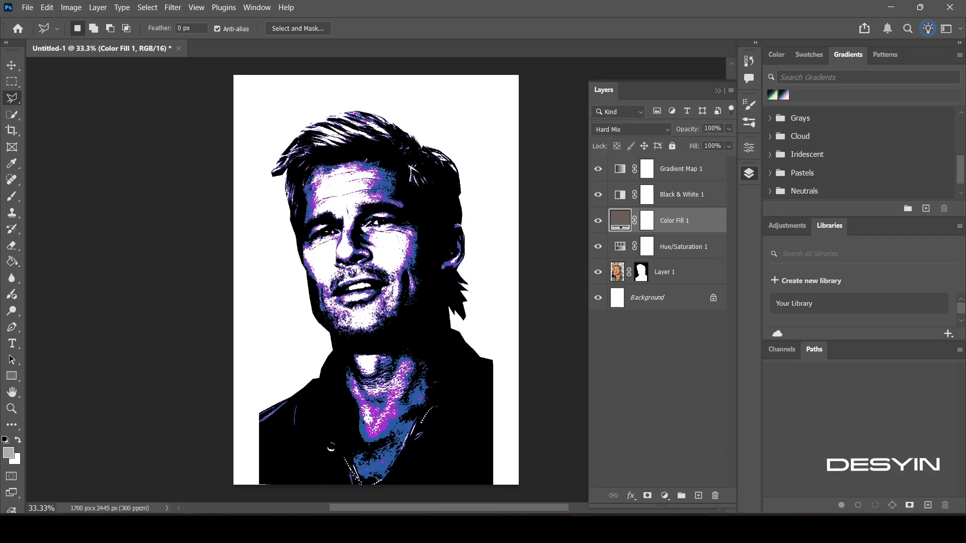
Convert Layer 1 to a smart object and apply the Oil Paint filter with Stylization 5 and Cleanliness 5.
{"action": "right_click", "coordinate": [677, 273]}
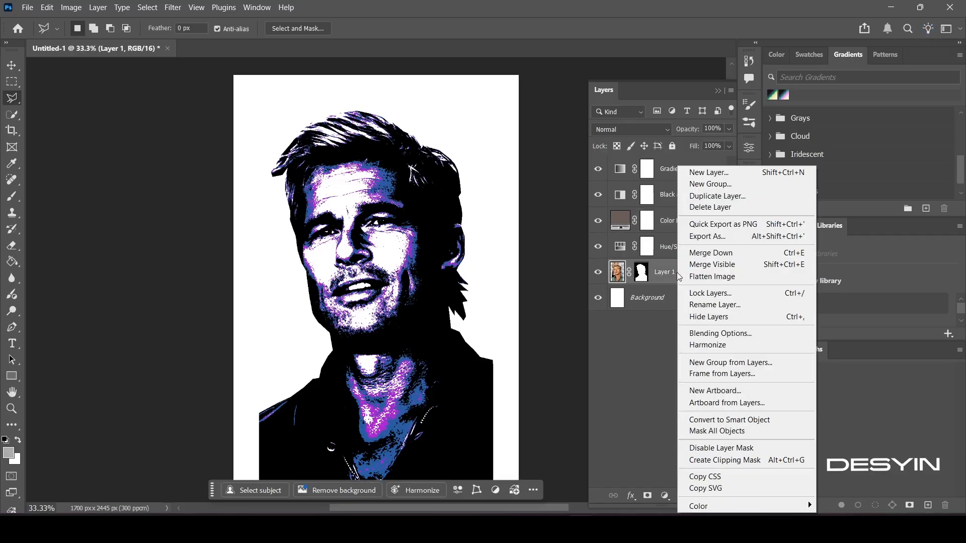
{"action": "left_click", "coordinate": [740, 422]}
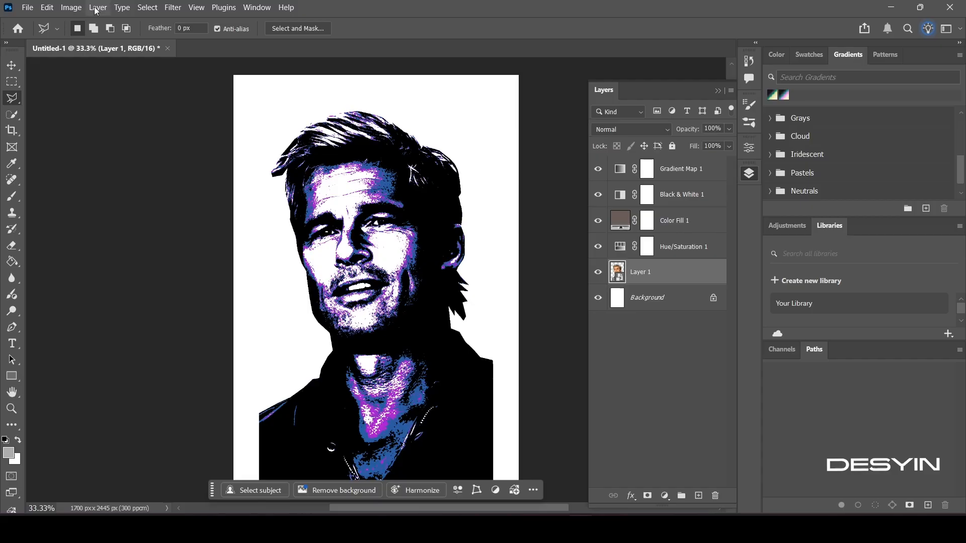
{"action": "left_click", "coordinate": [173, 8]}
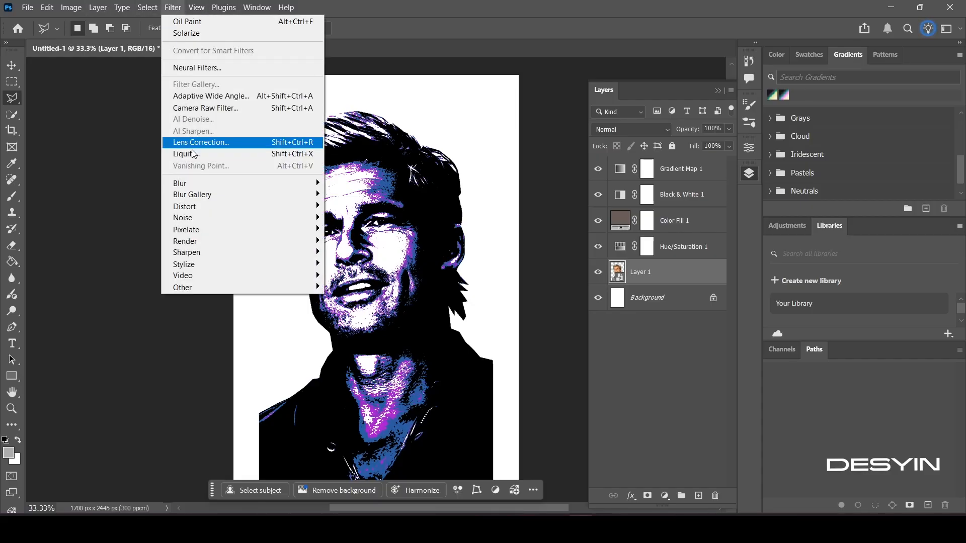
{"action": "mouse_move", "coordinate": [199, 265]}
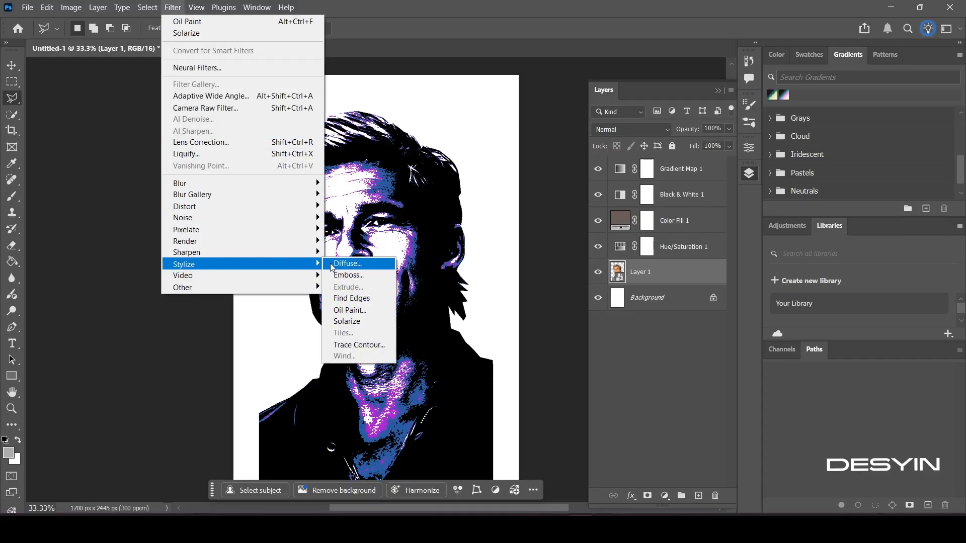
{"action": "left_click", "coordinate": [350, 310]}
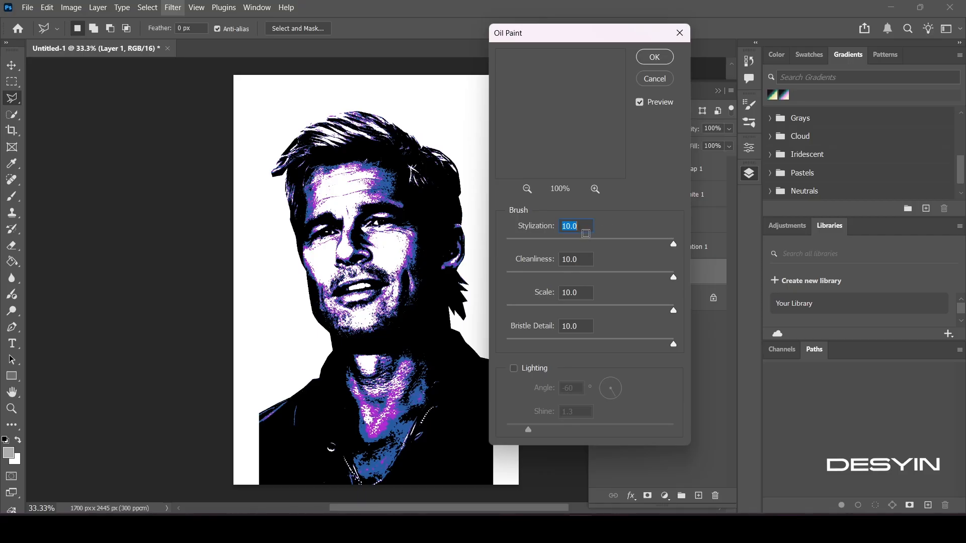
{"action": "type", "text": "5"}
{"action": "key", "text": "Tab"}
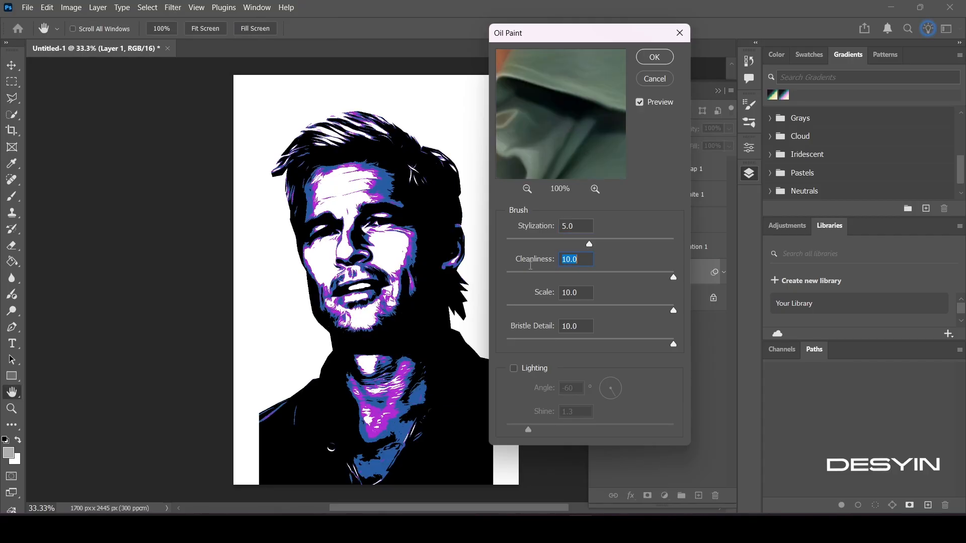
{"action": "type", "text": "5"}
{"action": "left_click", "coordinate": [653, 59]}
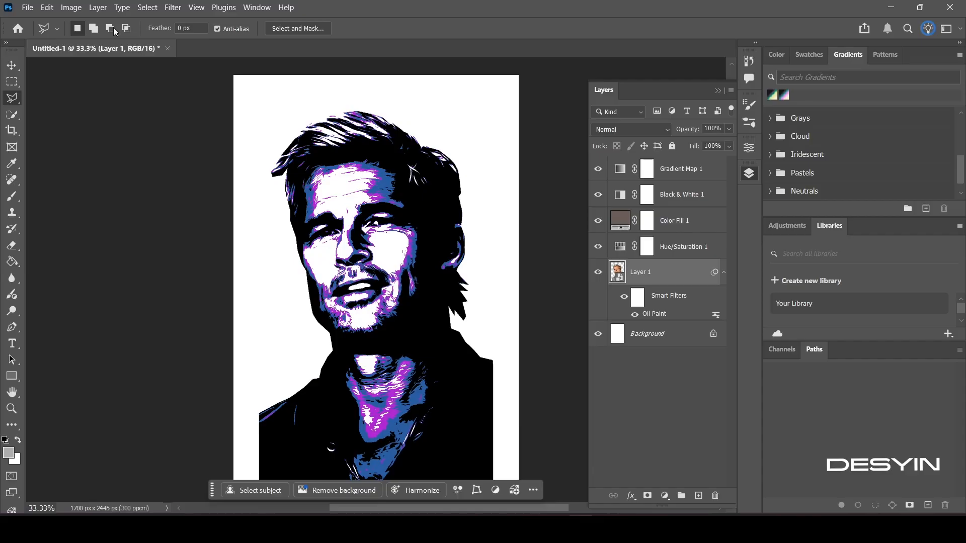
Apply a Shadows/Highlights adjustment to Layer 1 with Shadows at 82% and Highlights at 0%.
{"action": "left_click", "coordinate": [71, 7]}
{"action": "mouse_move", "coordinate": [150, 39]}
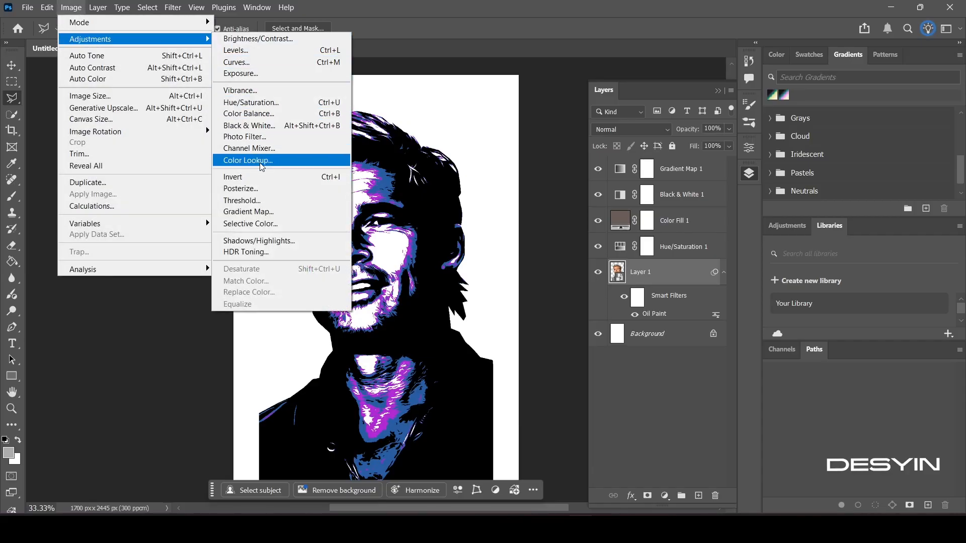
{"action": "left_click", "coordinate": [259, 241]}
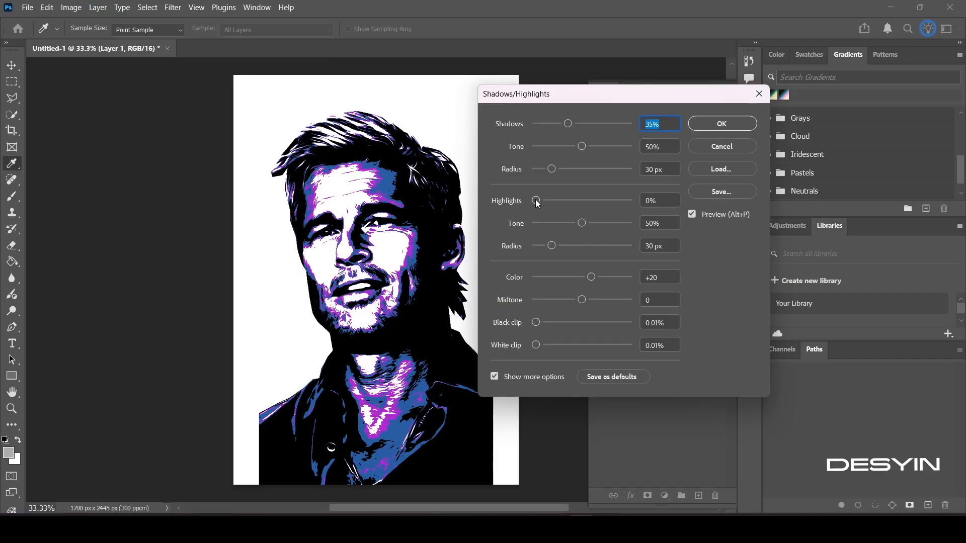
{"action": "left_click_drag", "start_coordinate": [568, 124], "coordinate": [613, 131]}
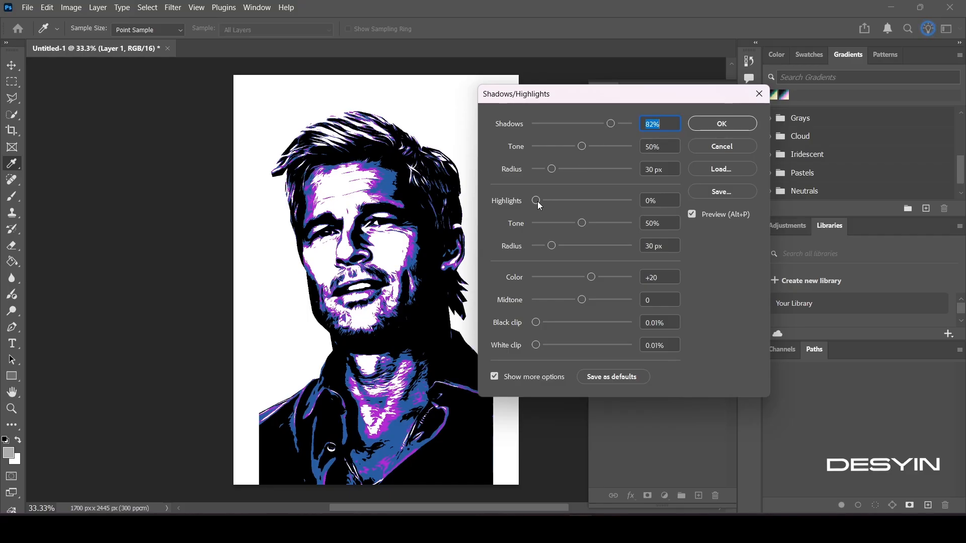
{"action": "left_click", "coordinate": [537, 200]}
{"action": "left_click_drag", "start_coordinate": [535, 202], "coordinate": [536, 201]}
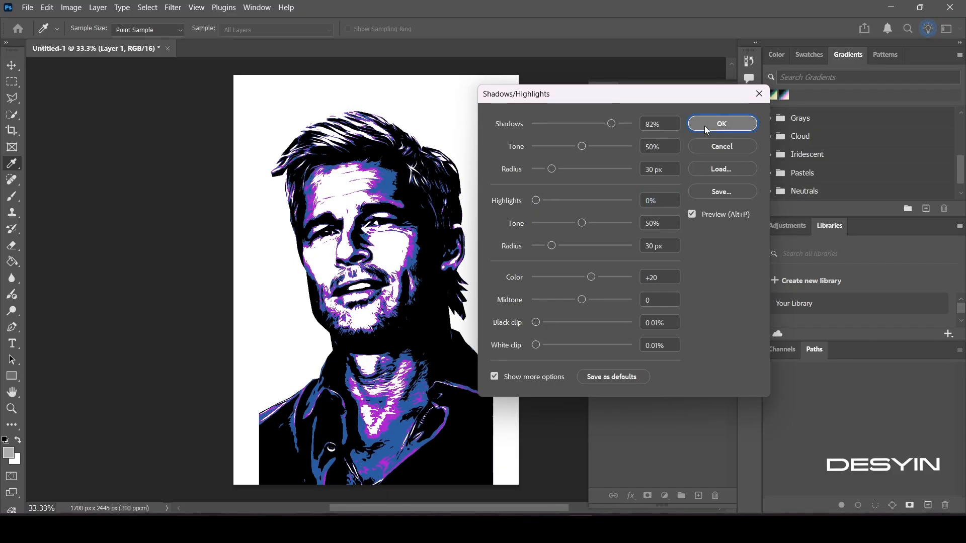
{"action": "left_click", "coordinate": [722, 124]}
{"action": "key", "text": "l"}
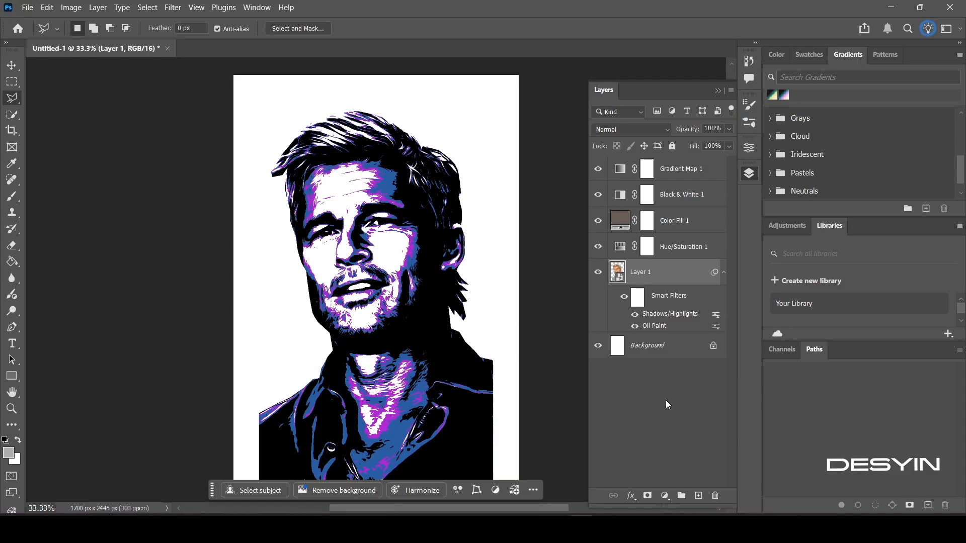
Duplicate Layer 1 and apply Oil Paint to the copy with Stylization 10 and Cleanliness 10.
{"action": "left_click_drag", "start_coordinate": [680, 275], "coordinate": [703, 496]}
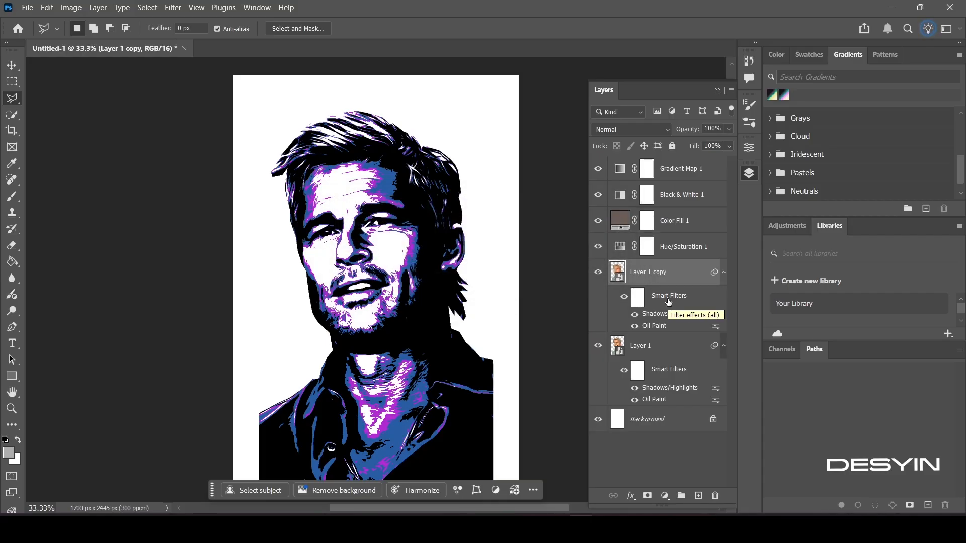
{"action": "left_click", "coordinate": [178, 10]}
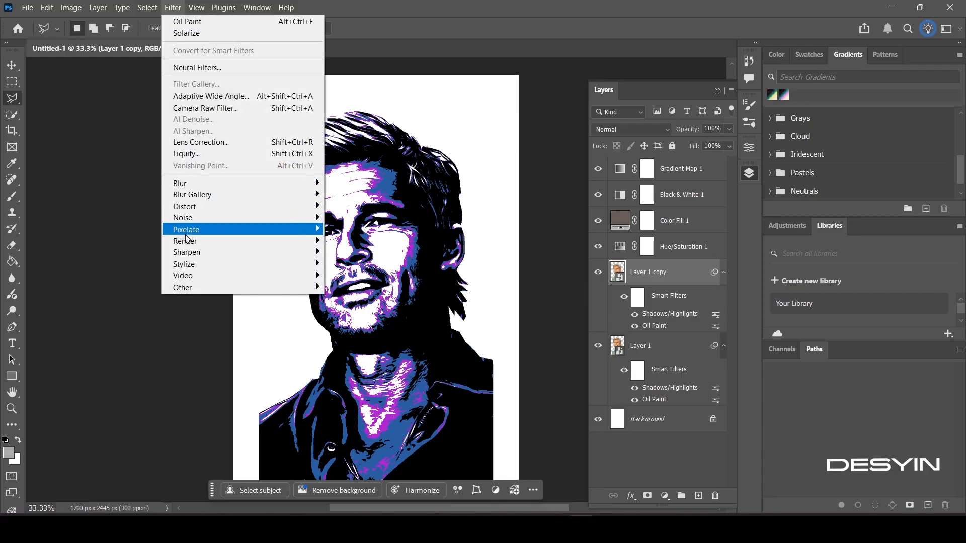
{"action": "mouse_move", "coordinate": [187, 268]}
{"action": "left_click", "coordinate": [361, 311]}
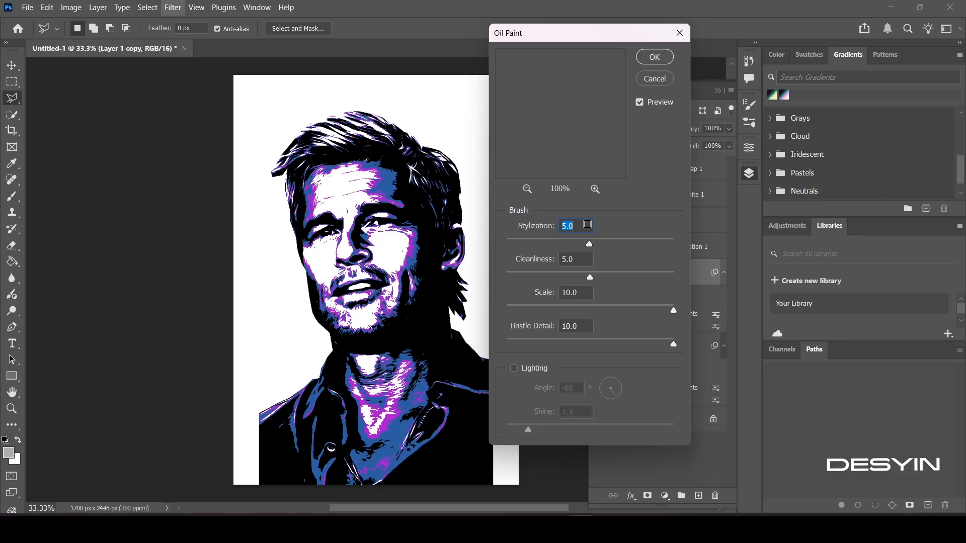
{"action": "type", "text": "10"}
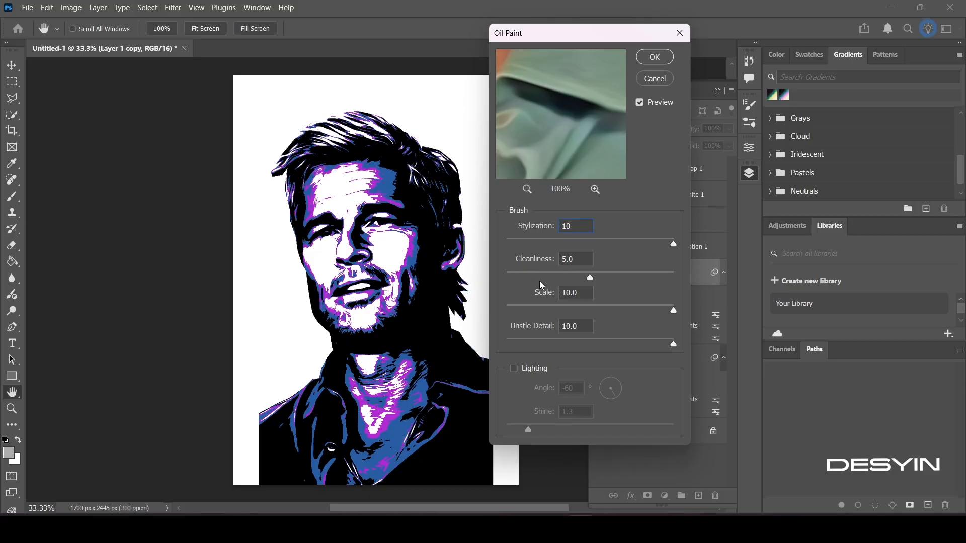
{"action": "key", "text": "Tab"}
{"action": "type", "text": "10"}
{"action": "left_click", "coordinate": [655, 57]}
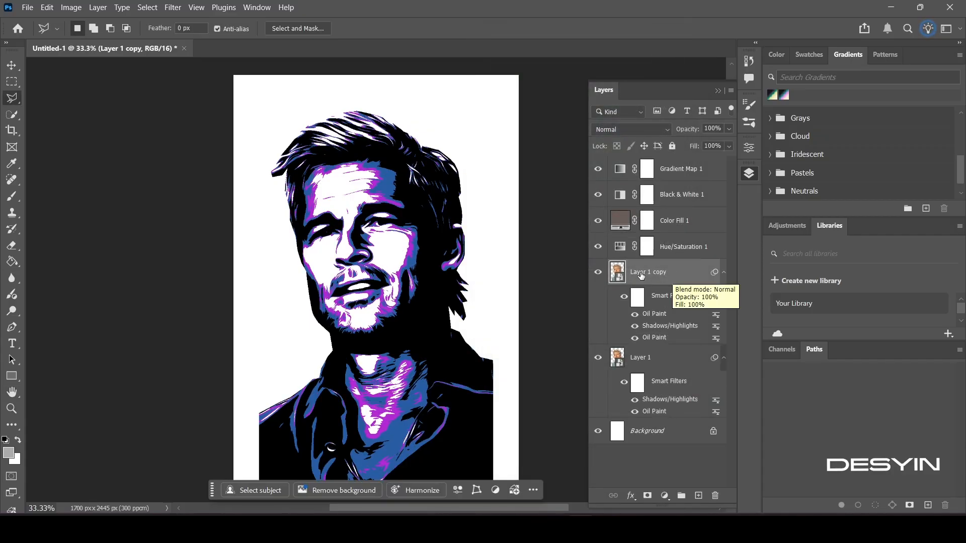
Reapply the Oil Paint filter to Layer 1 copy six more times with all brush settings at 10.
{"action": "key", "text": "ctrl+alt+f"}
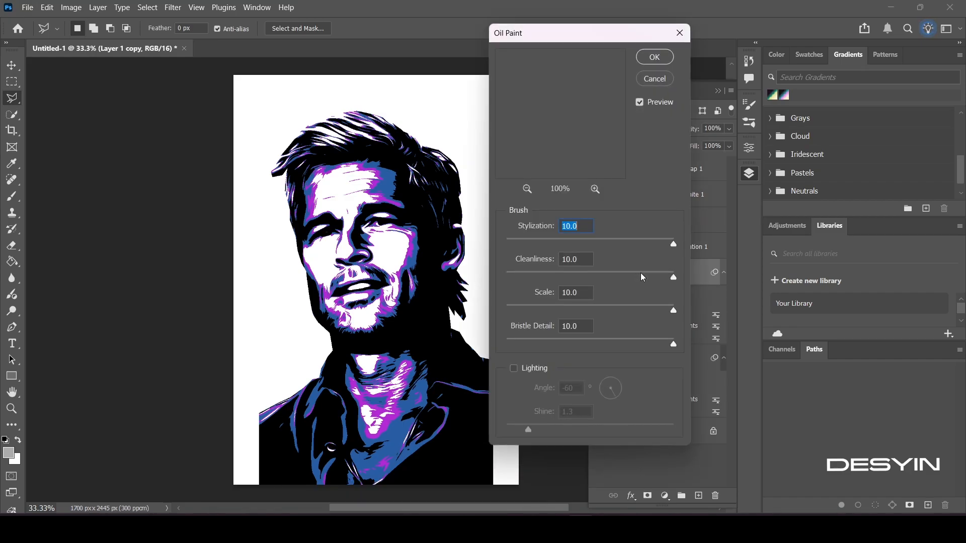
{"action": "left_click", "coordinate": [654, 57]}
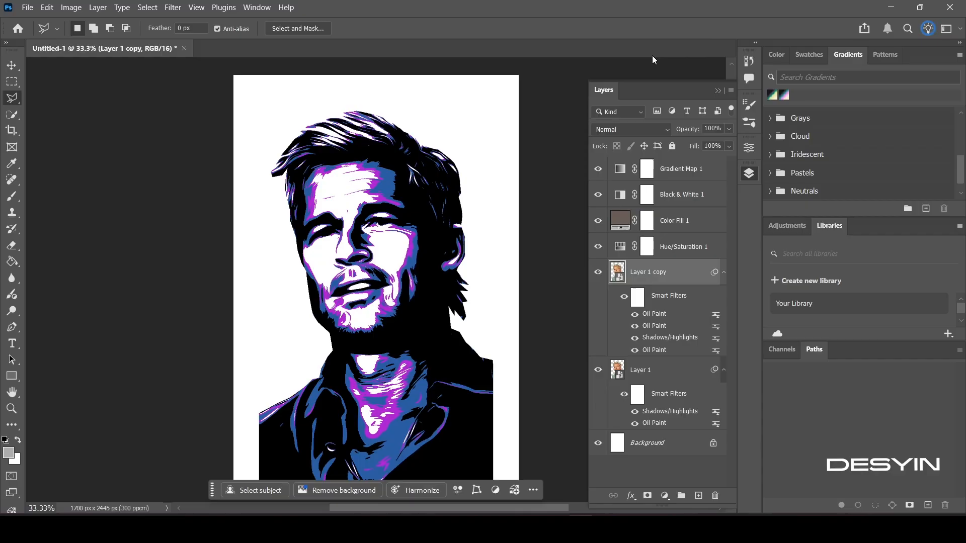
{"action": "key", "text": "ctrl+alt+f"}
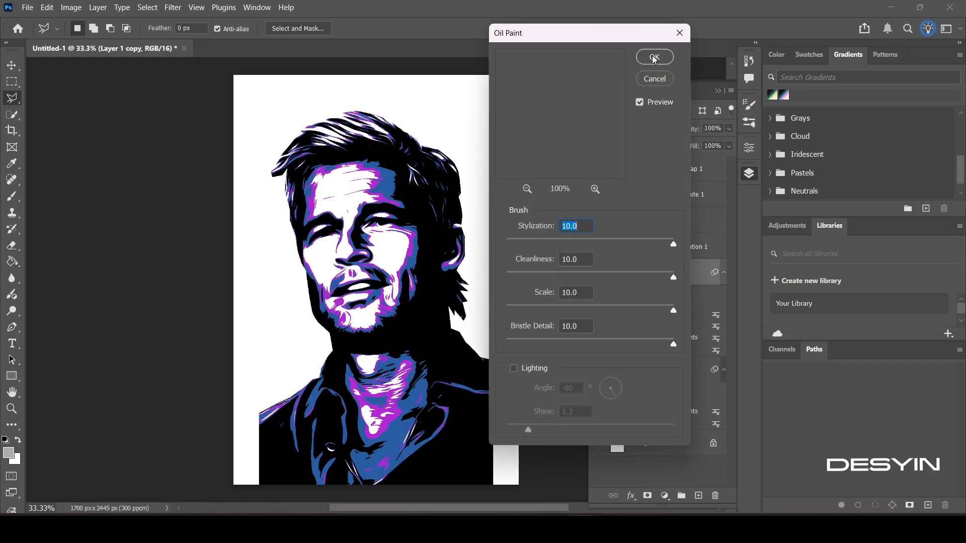
{"action": "left_click", "coordinate": [654, 57]}
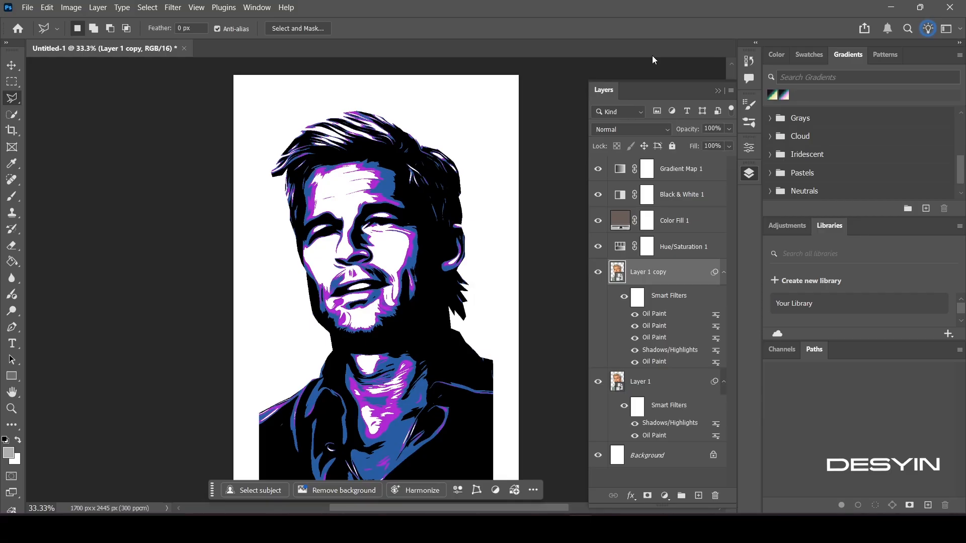
{"action": "key", "text": "ctrl+alt+f"}
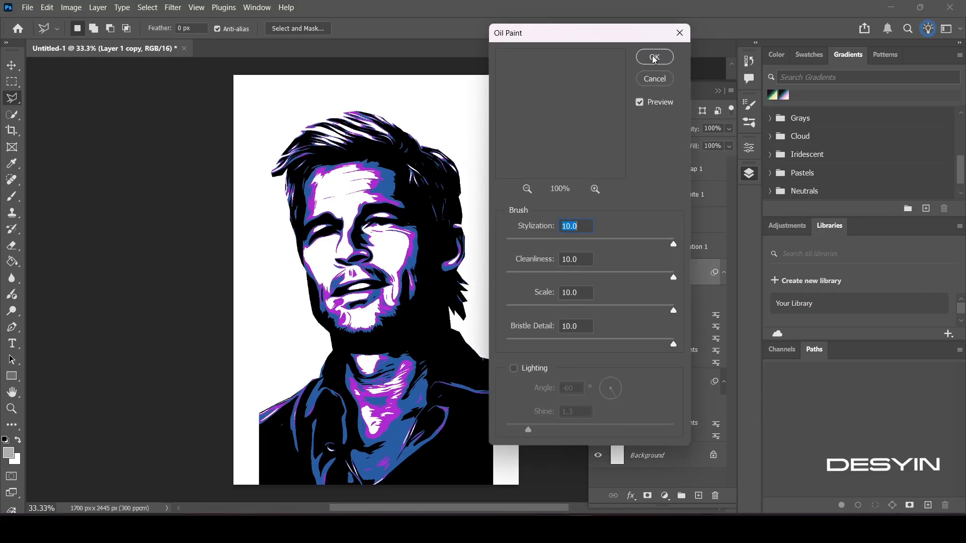
{"action": "left_click", "coordinate": [654, 57]}
{"action": "key", "text": "ctrl+alt+f"}
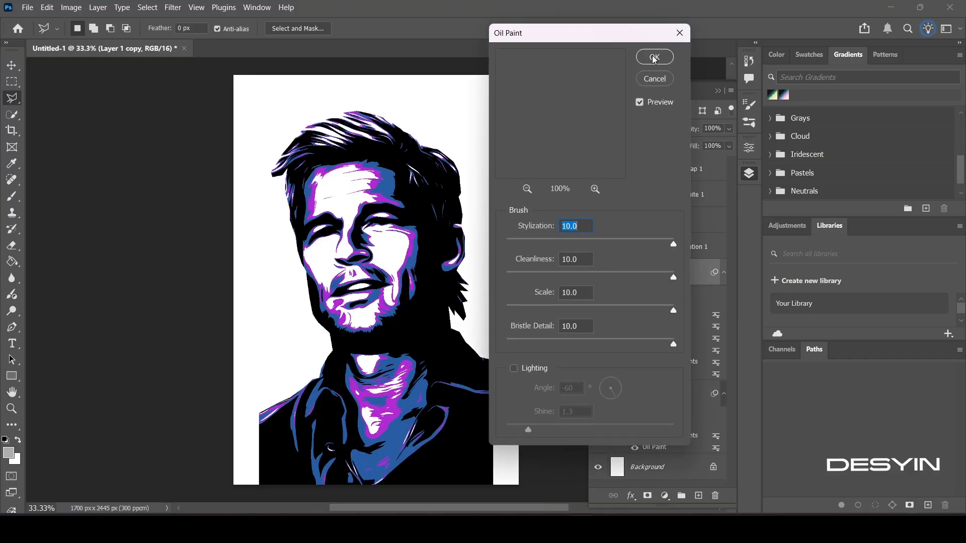
{"action": "left_click", "coordinate": [654, 57]}
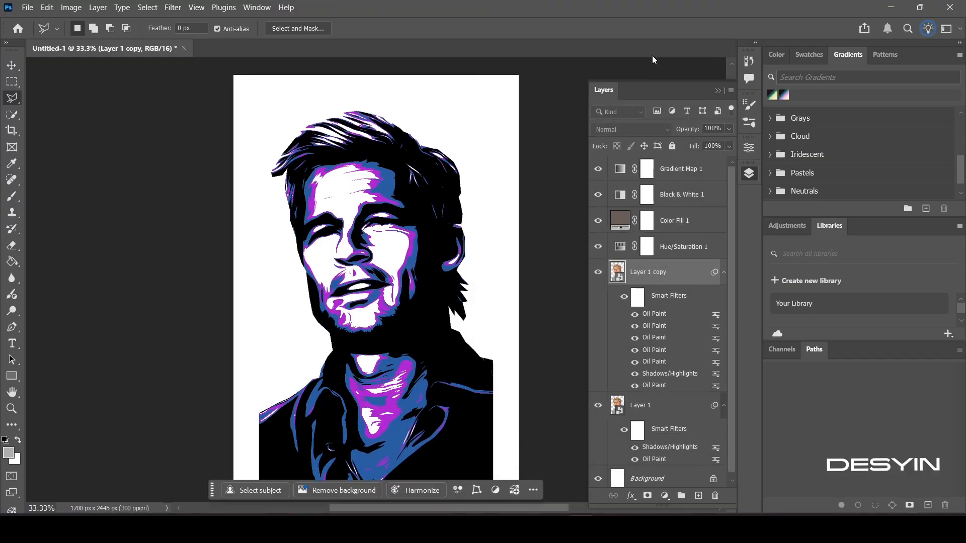
{"action": "key", "text": "ctrl+alt+f"}
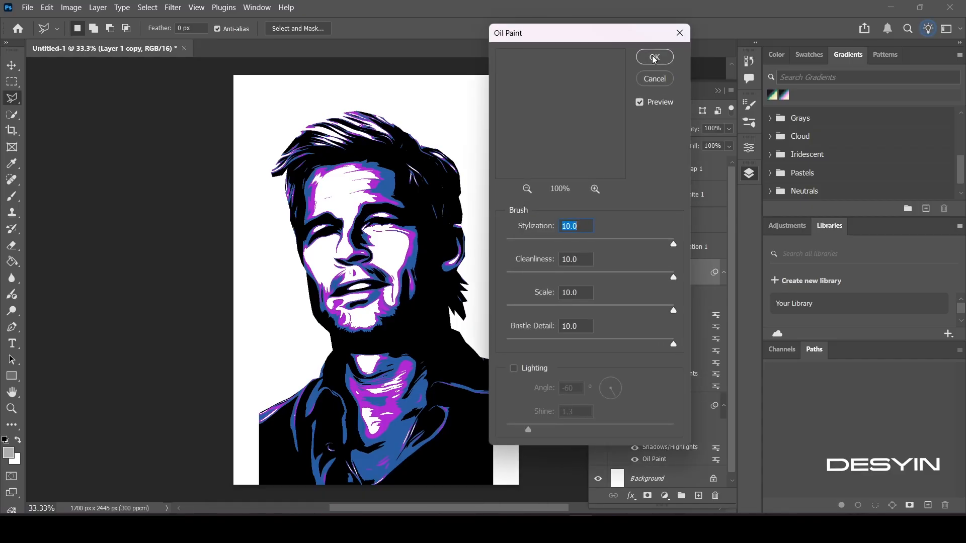
{"action": "left_click", "coordinate": [654, 57]}
{"action": "key", "text": "ctrl+alt+f"}
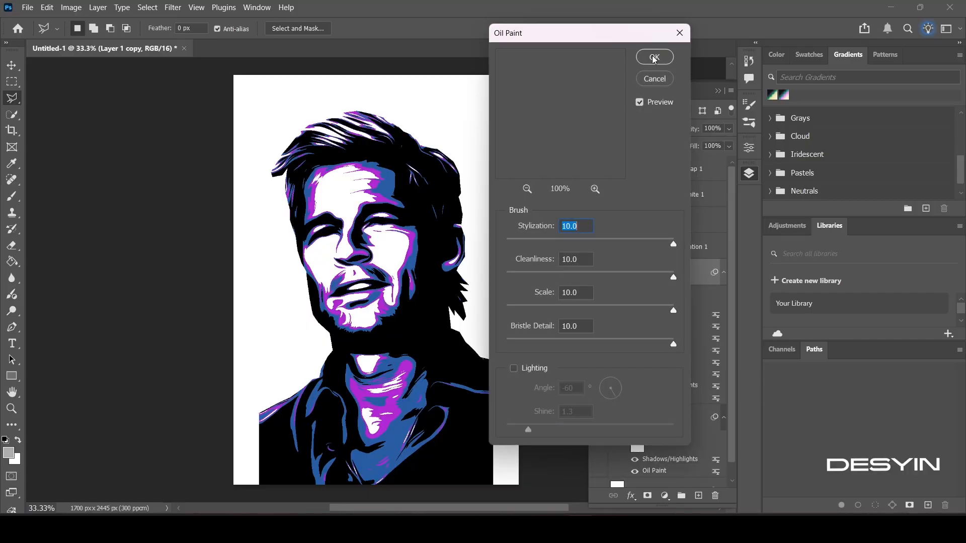
{"action": "left_click", "coordinate": [654, 57]}
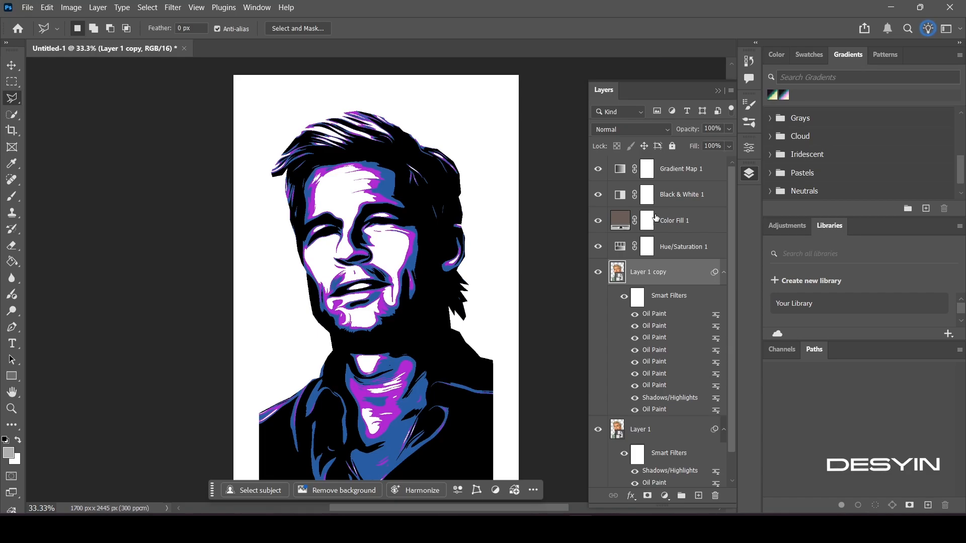
Add a layer mask to Layer 1 copy and paint black over both eyes to restore their detail, and deselect the layer.
{"action": "left_click", "coordinate": [647, 497]}
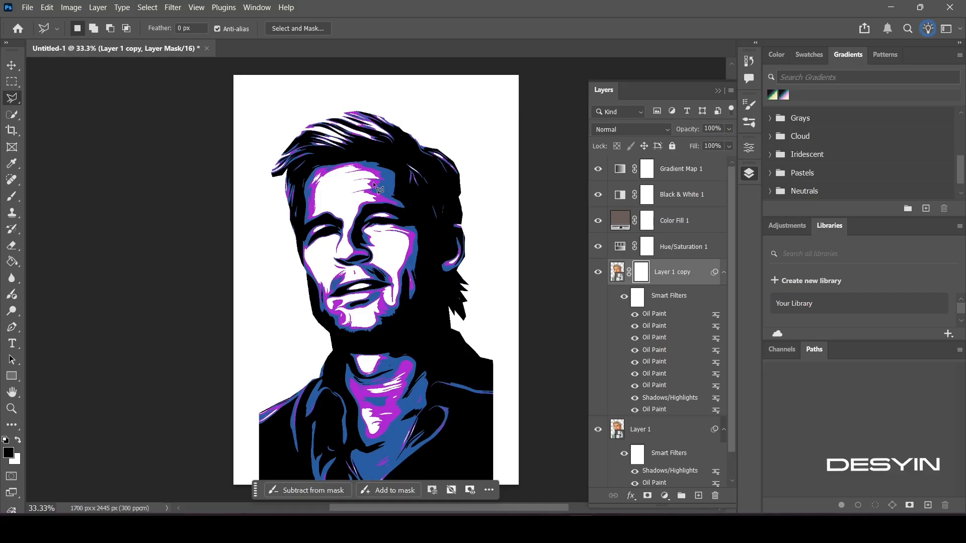
{"action": "key", "text": "b"}
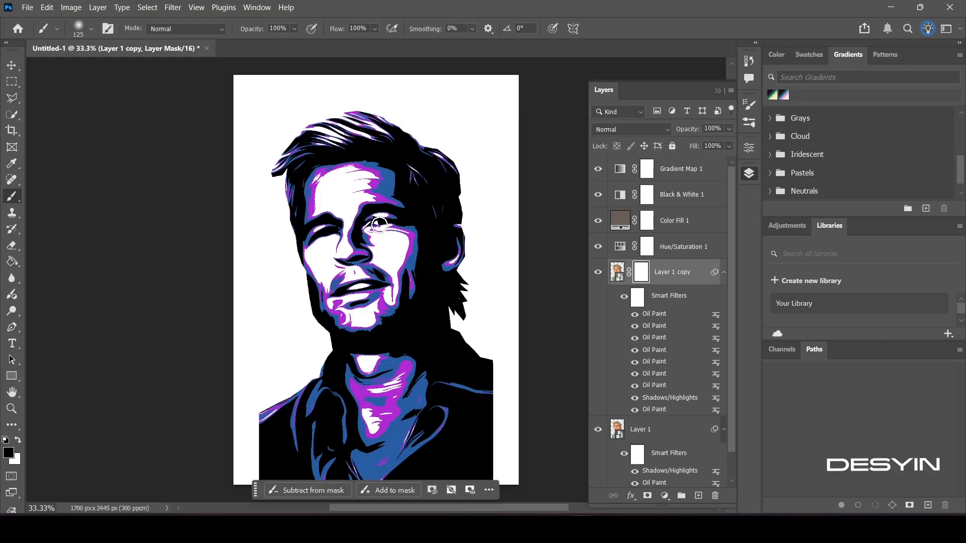
{"action": "mouse_move", "coordinate": [379, 225]}
{"action": "left_mouse_down"}
{"action": "mouse_move", "coordinate": [395, 221]}
{"action": "mouse_move", "coordinate": [315, 234]}
{"action": "mouse_move", "coordinate": [324, 231]}
{"action": "left_mouse_up"}
{"action": "left_click", "coordinate": [11, 65]}
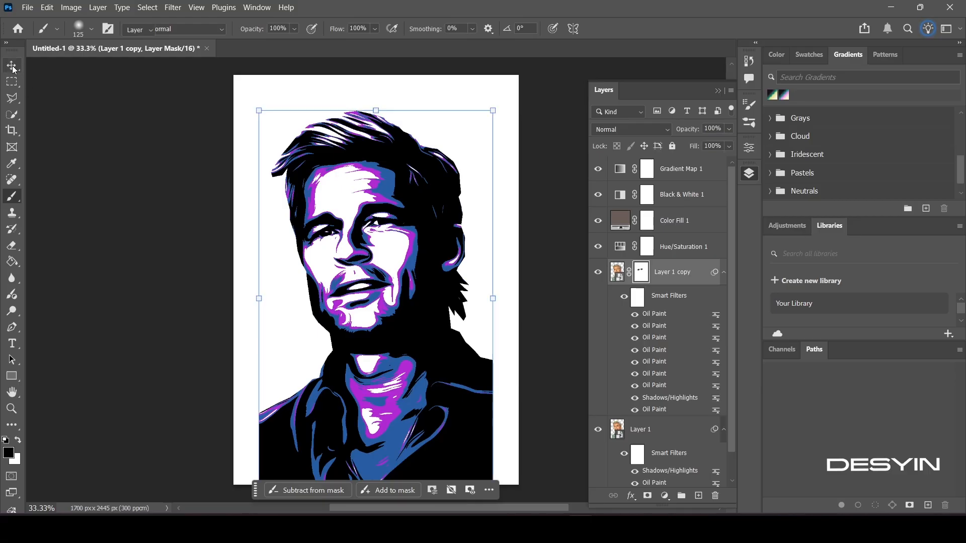
{"action": "left_click", "coordinate": [556, 298]}
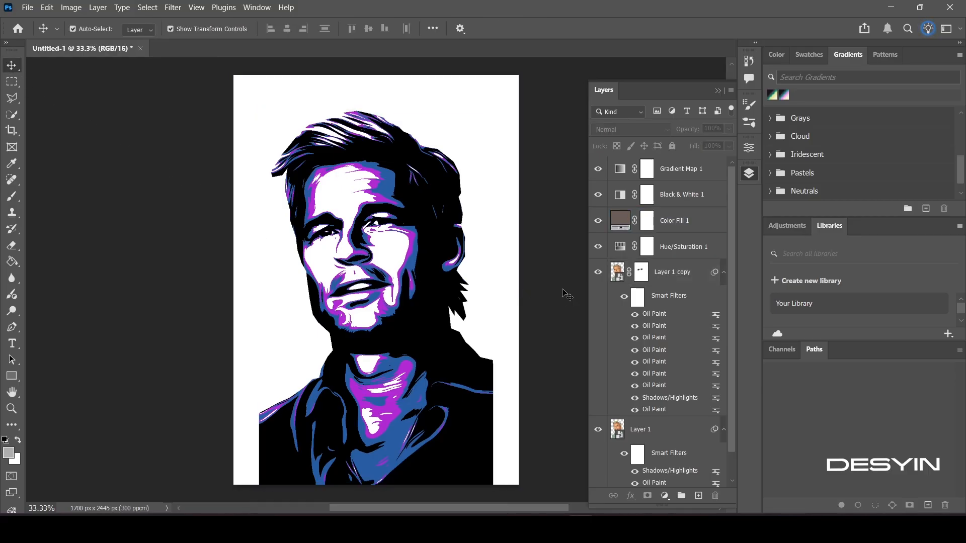
Try several Texturelabs_4060_Vectortones presets on Gradient Map 1, including Vectortones 9 and 4, and apply Vectortones 3.
{"action": "double_click", "coordinate": [621, 168]}
{"action": "left_click", "coordinate": [645, 190]}
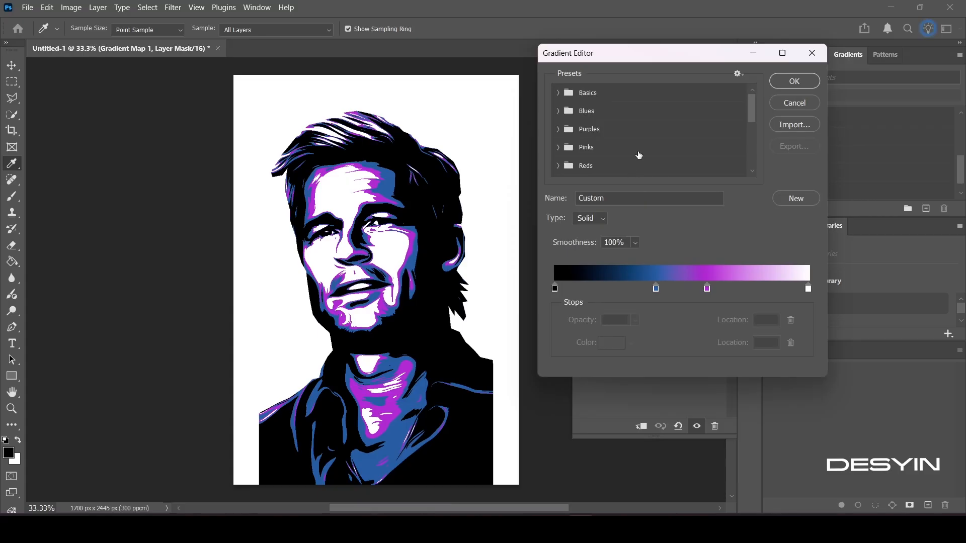
{"action": "scroll", "coordinate": [639, 155], "scroll_direction": "down", "scroll_amount": 5}
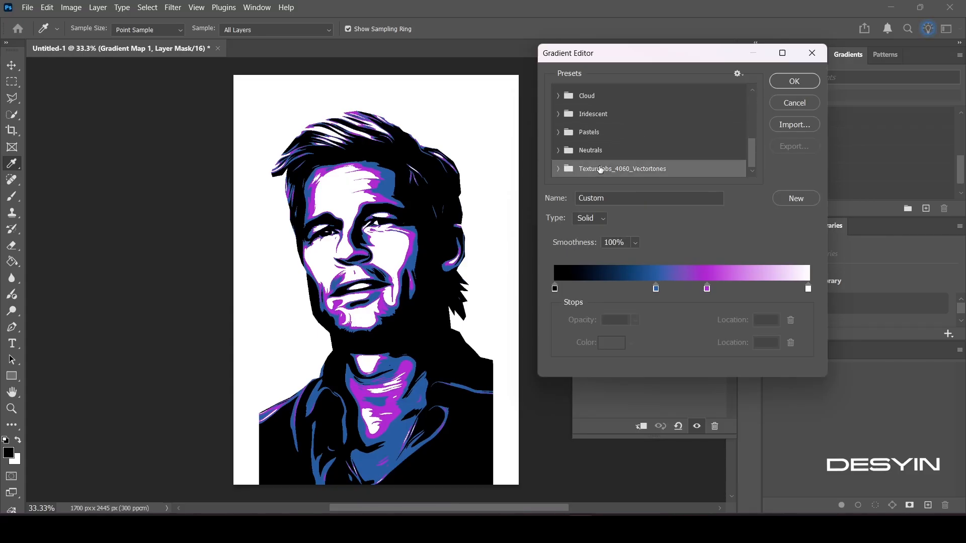
{"action": "left_click", "coordinate": [563, 169]}
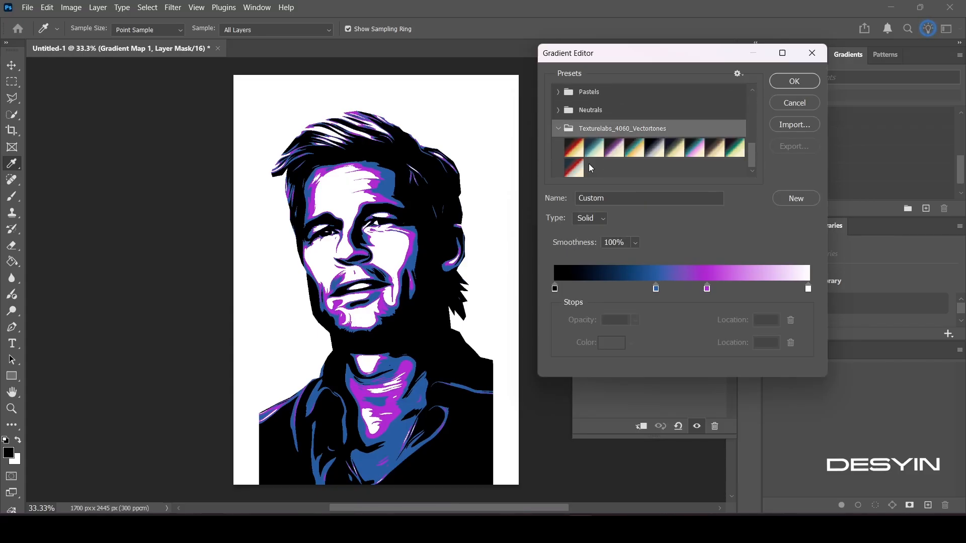
{"action": "left_click", "coordinate": [717, 147]}
{"action": "left_click", "coordinate": [738, 148]}
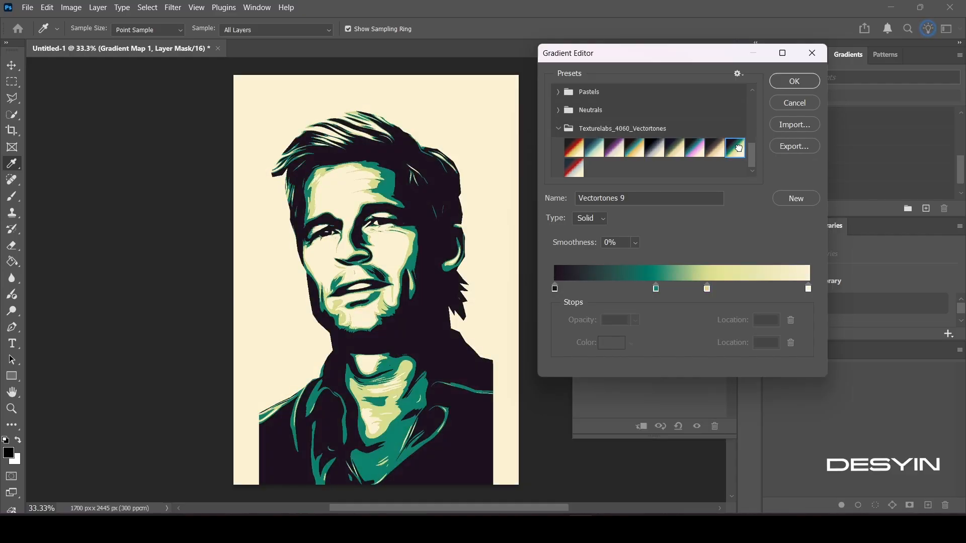
{"action": "left_click", "coordinate": [628, 146]}
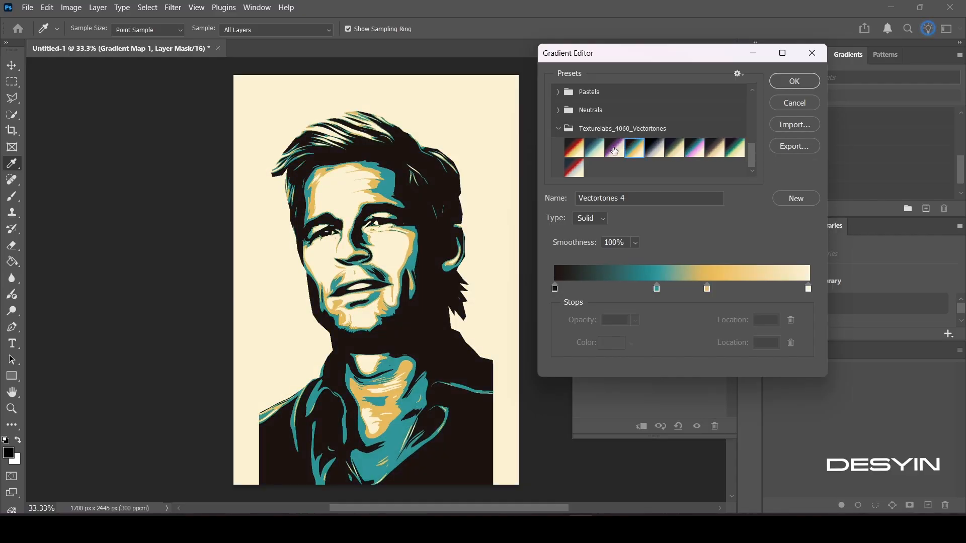
{"action": "left_click", "coordinate": [614, 149]}
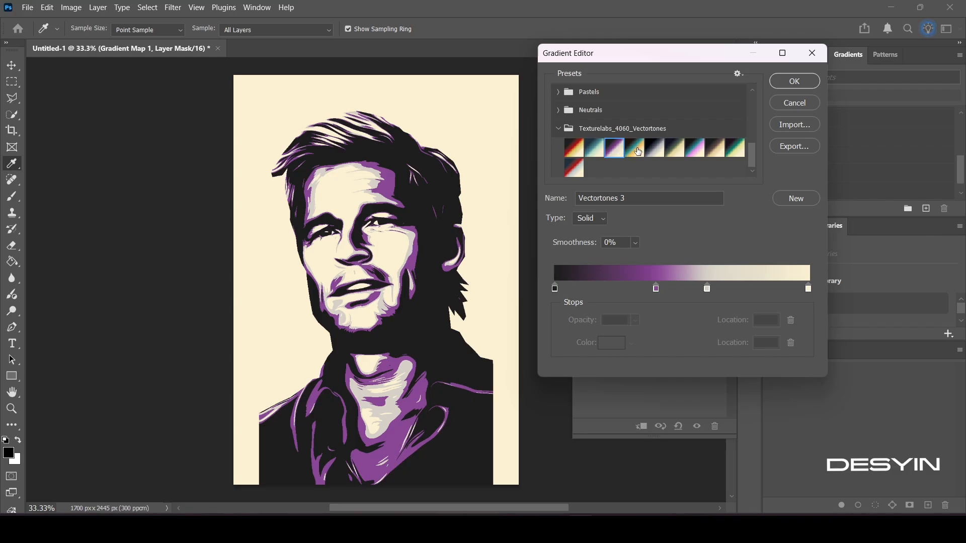
{"action": "left_click", "coordinate": [637, 148]}
{"action": "left_click", "coordinate": [617, 147]}
{"action": "left_click", "coordinate": [794, 81]}
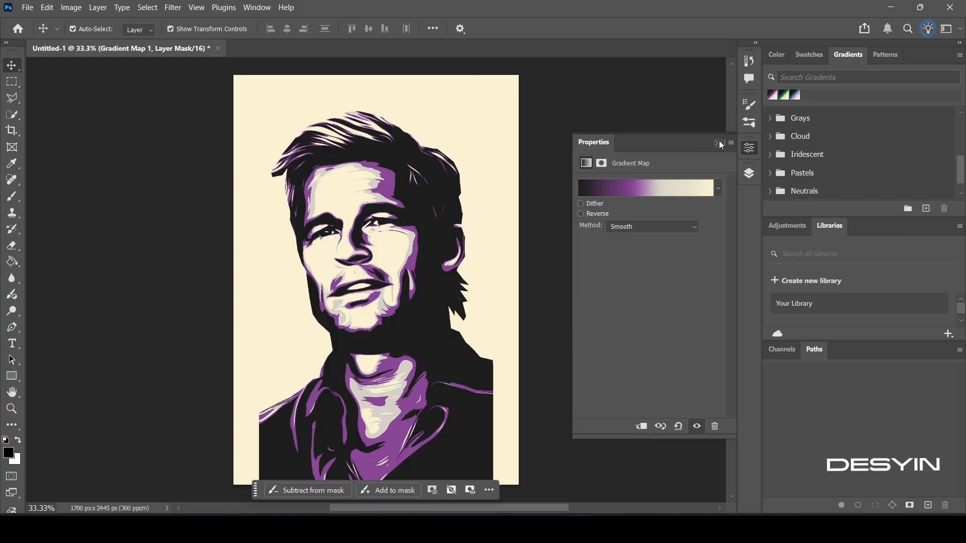
Change the Color Fill 1 color to a lighter brown, about #7e6759, to bring out more midtone detail in the portrait.
{"action": "left_click", "coordinate": [750, 174]}
{"action": "left_click", "coordinate": [665, 205]}
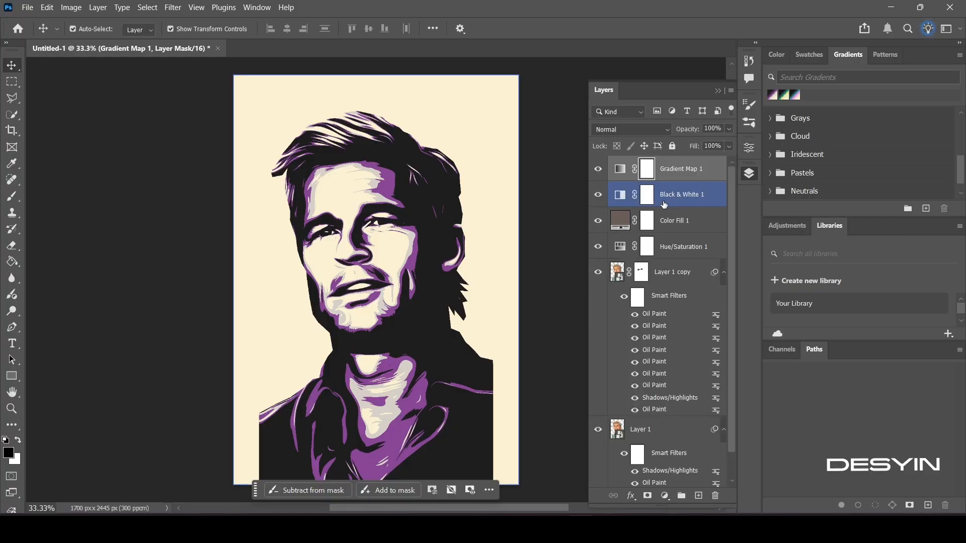
{"action": "left_click", "coordinate": [622, 225]}
{"action": "double_click", "coordinate": [622, 224]}
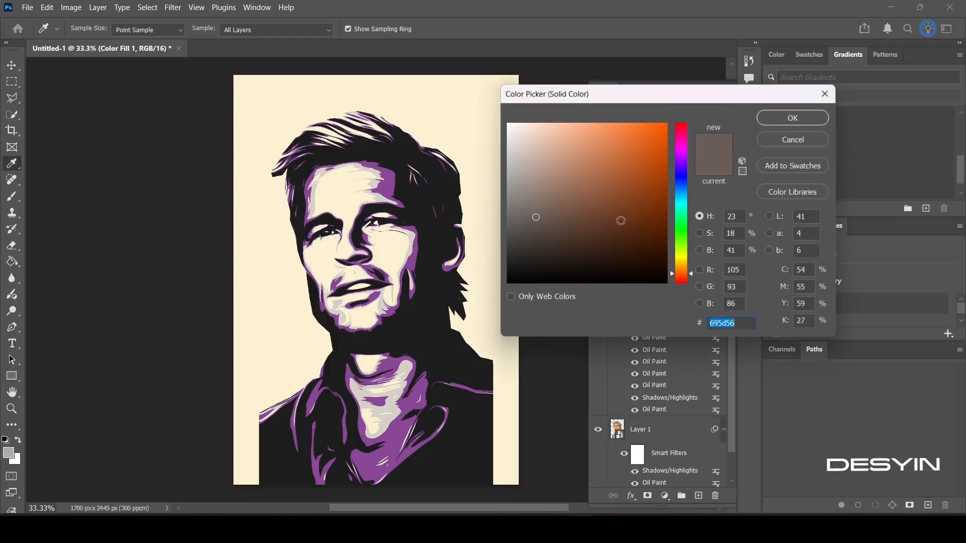
{"action": "mouse_move", "coordinate": [541, 221]}
{"action": "left_mouse_down"}
{"action": "mouse_move", "coordinate": [537, 207]}
{"action": "mouse_move", "coordinate": [574, 203]}
{"action": "mouse_move", "coordinate": [570, 212]}
{"action": "mouse_move", "coordinate": [558, 205]}
{"action": "left_mouse_up"}
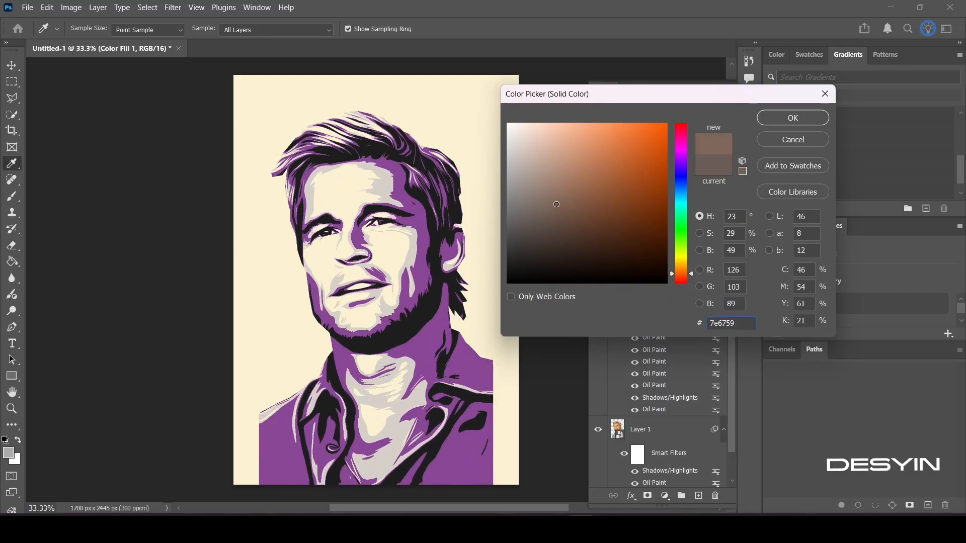
{"action": "left_click", "coordinate": [778, 119]}
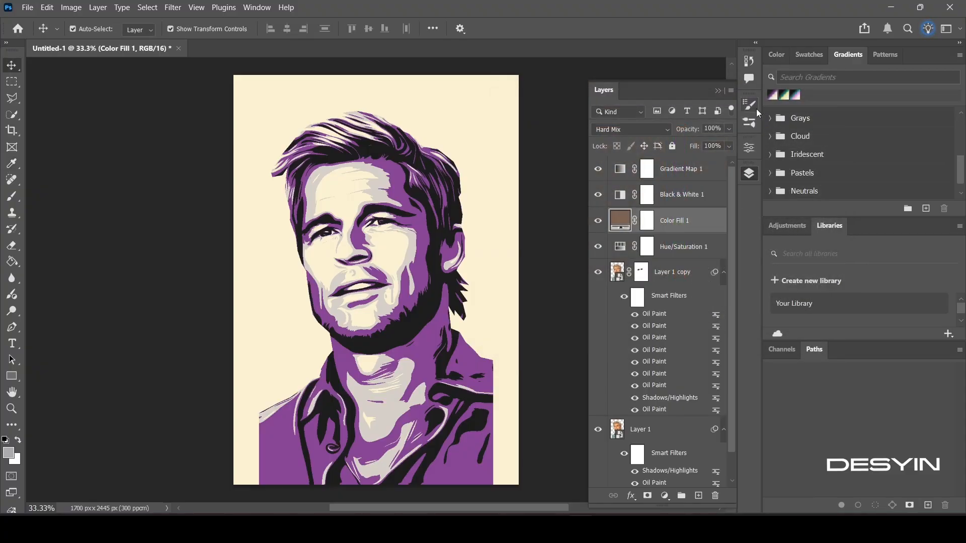
{"action": "left_click", "coordinate": [720, 91]}
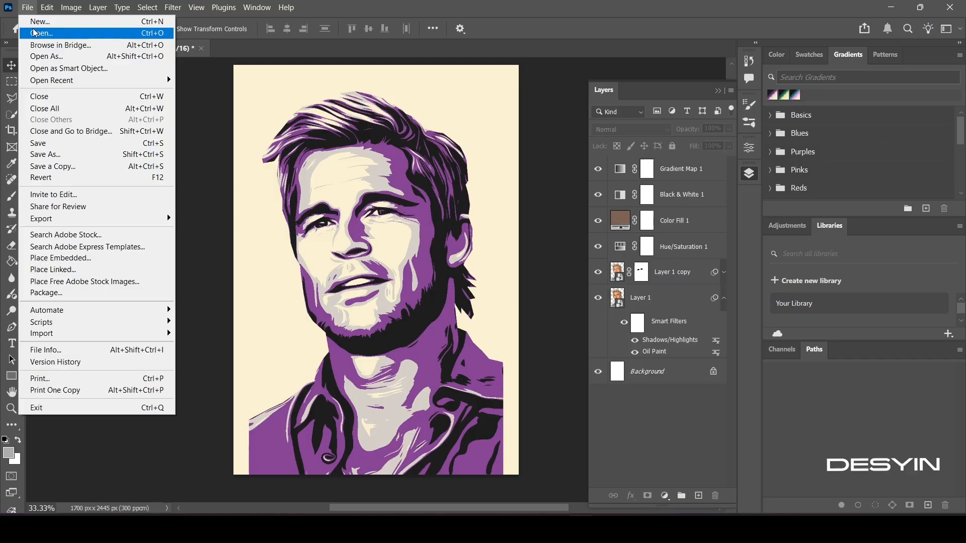
Open the Texturelabs_Vector_125 EPS rasterized at 4504 × 4504 pixels, 300 pixels/inch, and copy its sunburst into the Vector_Style_Image_v001 document.
{"action": "left_click", "coordinate": [35, 30]}
{"action": "left_click", "coordinate": [292, 116]}
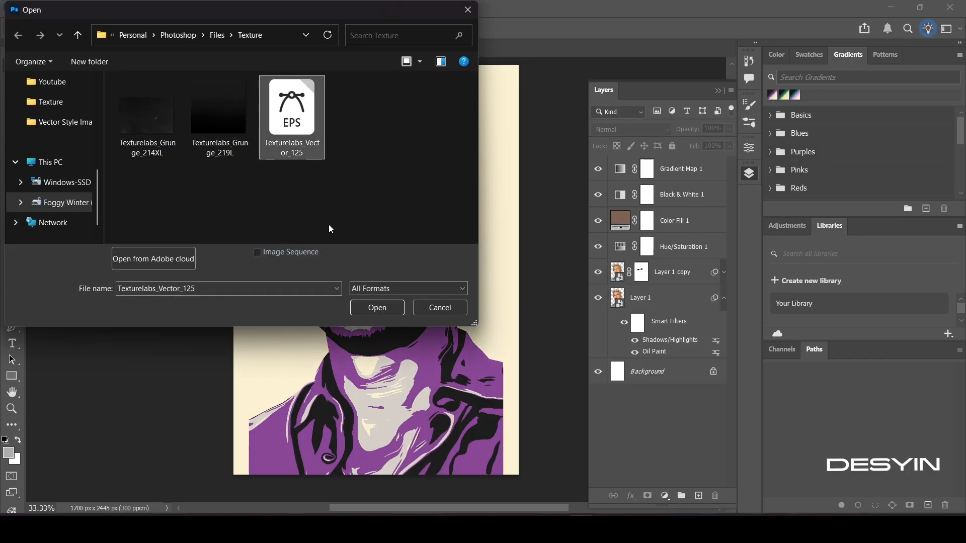
{"action": "left_click", "coordinate": [372, 308]}
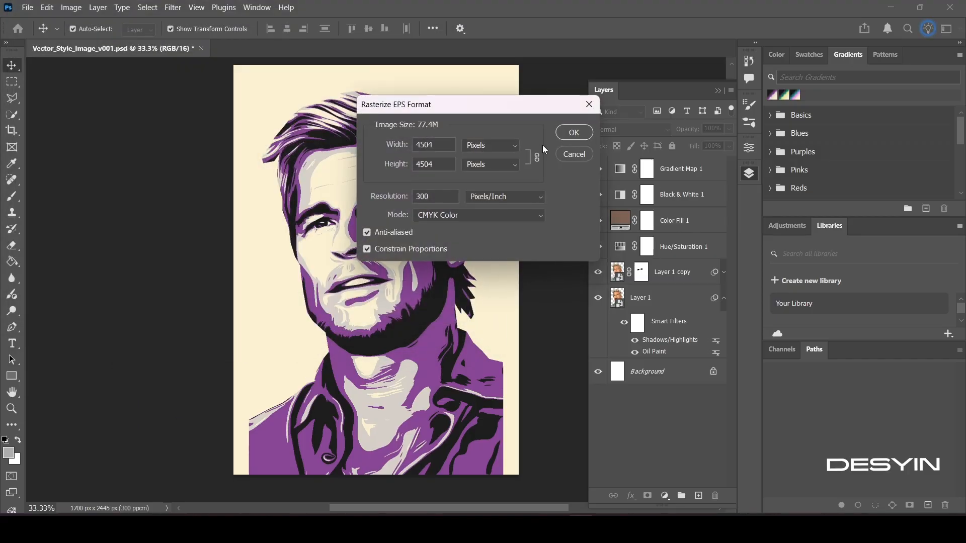
{"action": "left_click", "coordinate": [580, 133]}
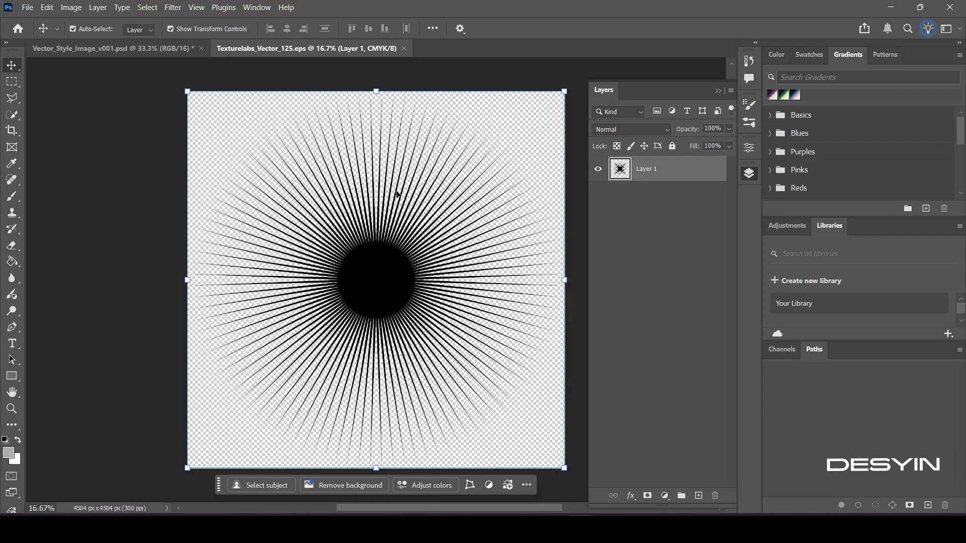
{"action": "left_click_drag", "start_coordinate": [393, 207], "coordinate": [337, 135]}
{"action": "left_click_drag", "start_coordinate": [416, 222], "coordinate": [416, 224]}
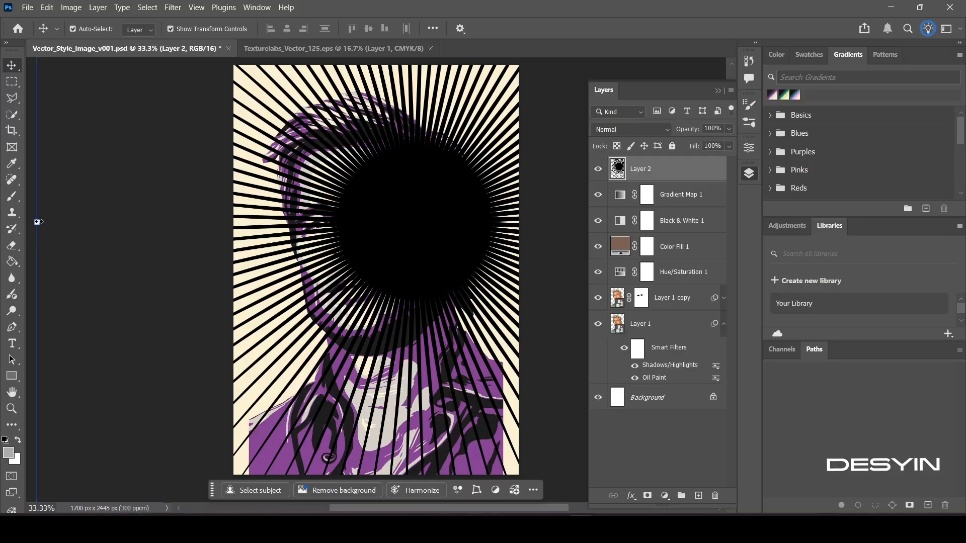
Scale the sunburst to 61.08% centered on the canvas, and move its layer between Layer 1 and Background.
{"action": "left_click_drag", "start_coordinate": [38, 222], "coordinate": [461, 258]}
{"action": "left_click_drag", "start_coordinate": [563, 267], "coordinate": [305, 274]}
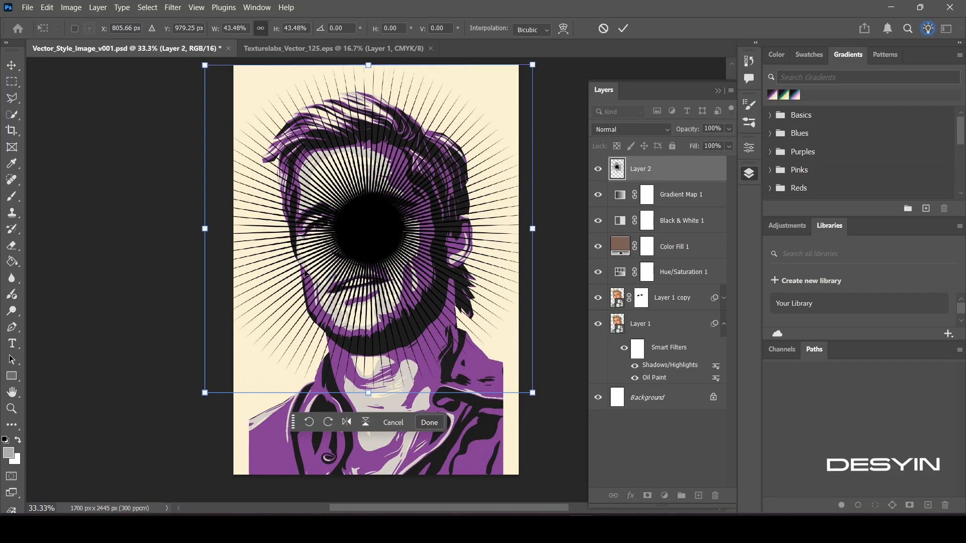
{"action": "left_click_drag", "start_coordinate": [368, 393], "coordinate": [376, 475]}
{"action": "left_click_drag", "start_coordinate": [378, 269], "coordinate": [385, 271]}
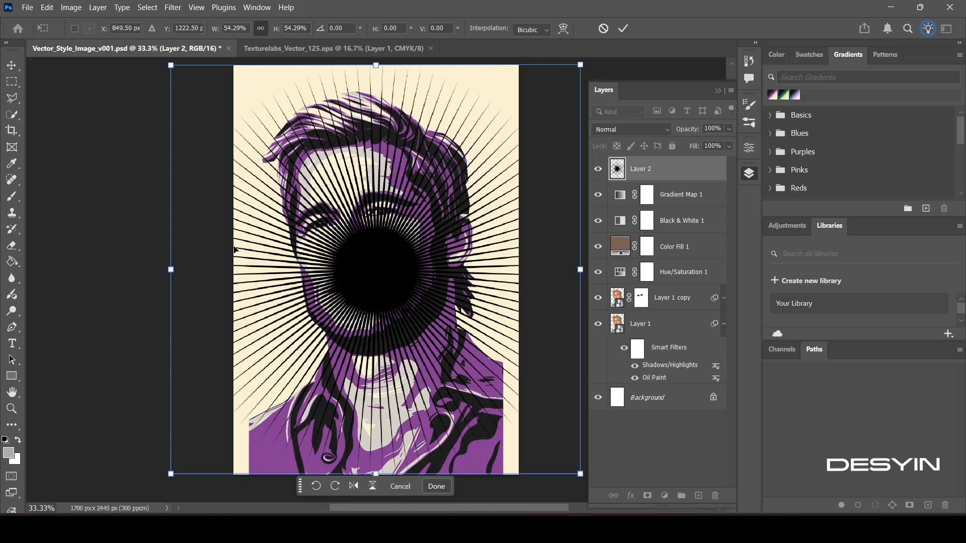
{"action": "left_click_drag", "start_coordinate": [171, 270], "coordinate": [119, 270]}
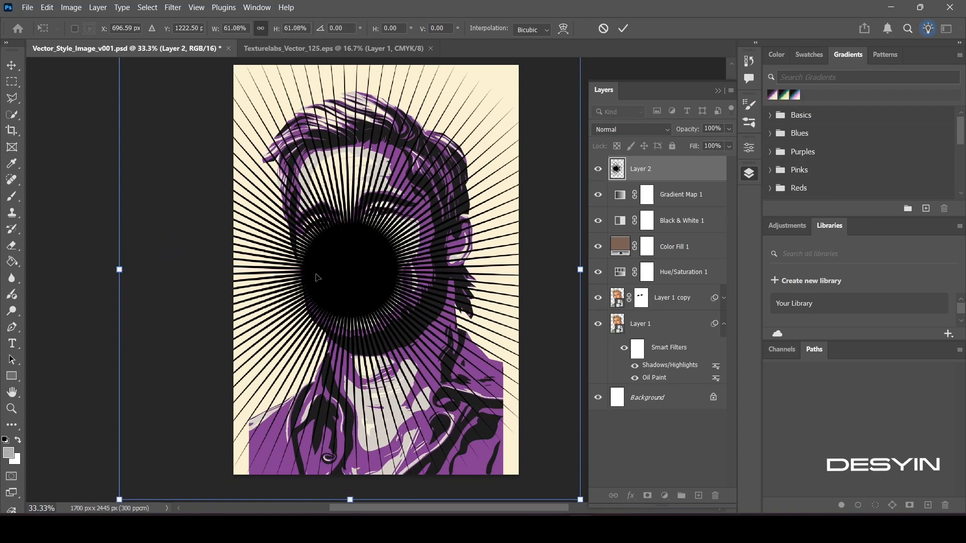
{"action": "left_click_drag", "start_coordinate": [317, 277], "coordinate": [343, 280]}
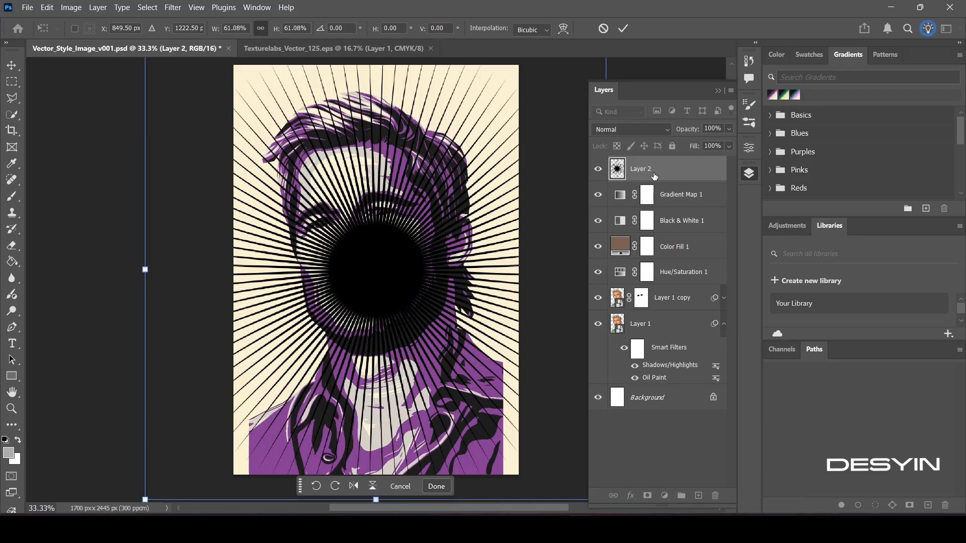
{"action": "key", "text": "Return"}
{"action": "mouse_move", "coordinate": [654, 171]}
{"action": "left_mouse_down"}
{"action": "mouse_move", "coordinate": [671, 325]}
{"action": "mouse_move", "coordinate": [662, 393]}
{"action": "left_mouse_up"}
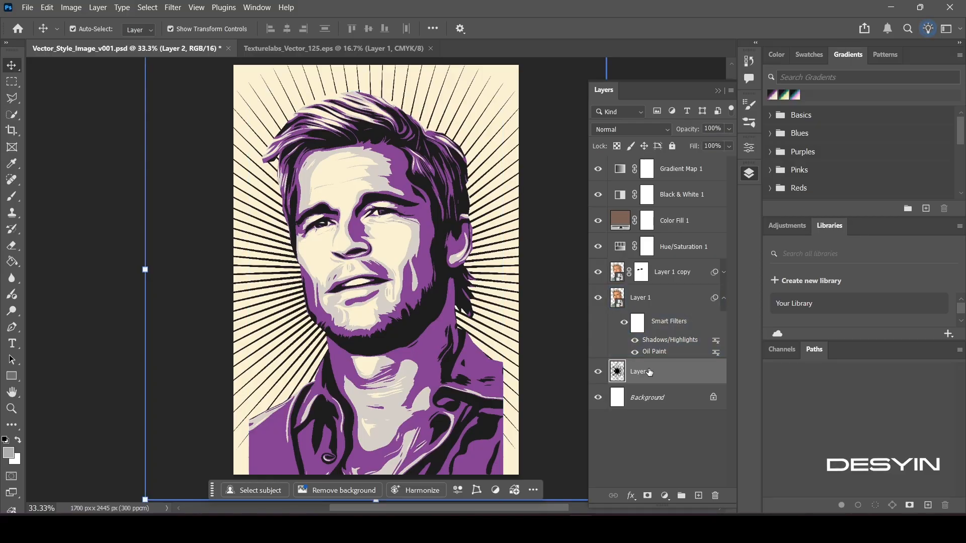
Add a Hue/Saturation adjustment layer directly above the sunburst layer with Lightness at +54.
{"action": "left_click", "coordinate": [665, 496]}
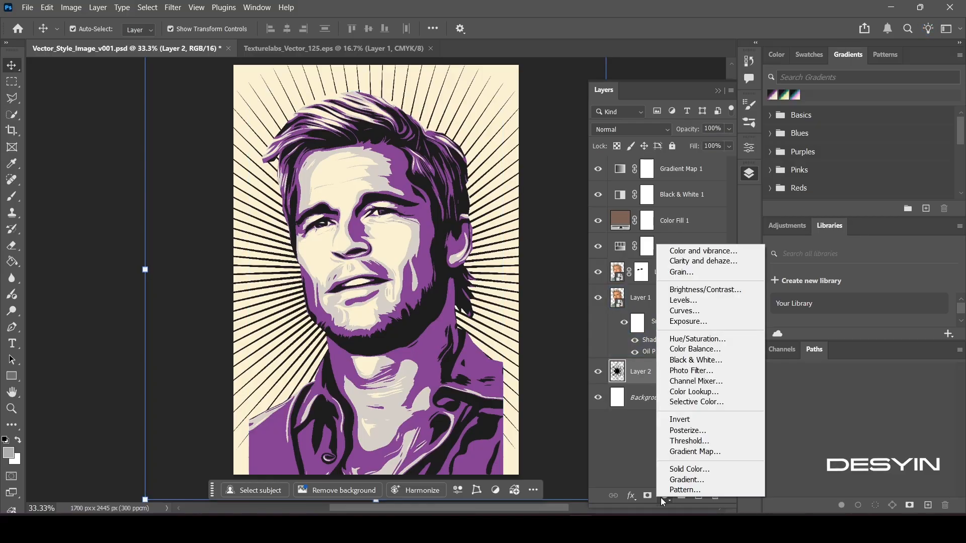
{"action": "left_click", "coordinate": [709, 340]}
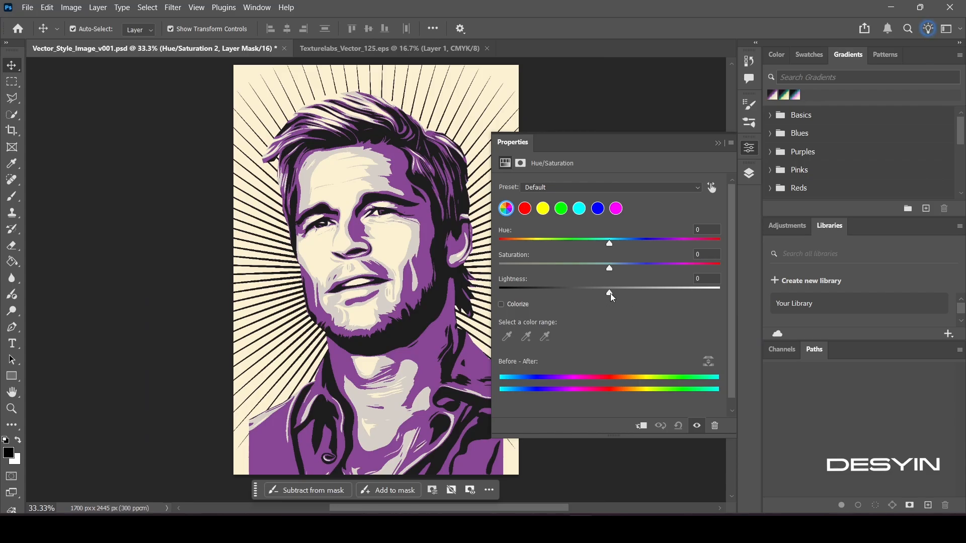
{"action": "left_click_drag", "start_coordinate": [611, 294], "coordinate": [671, 302]}
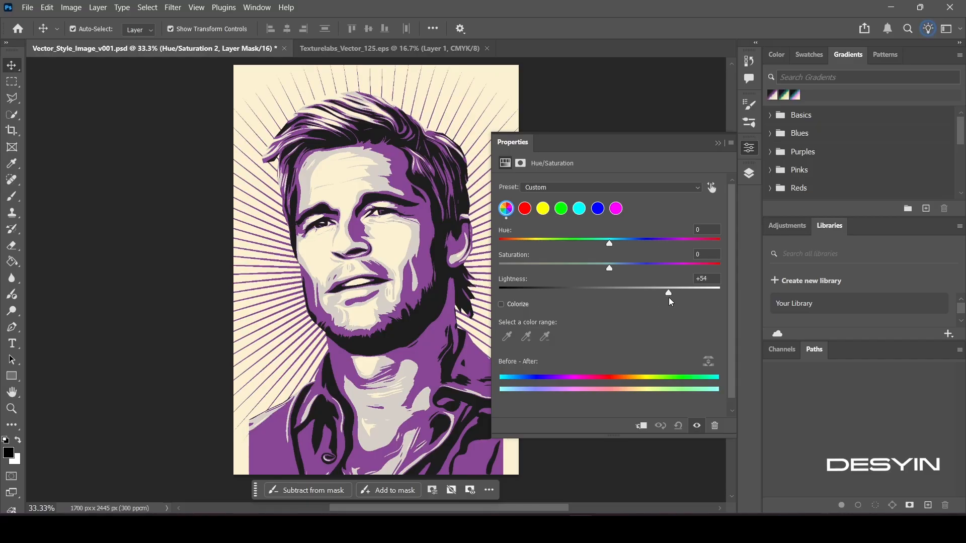
{"action": "left_click", "coordinate": [718, 143]}
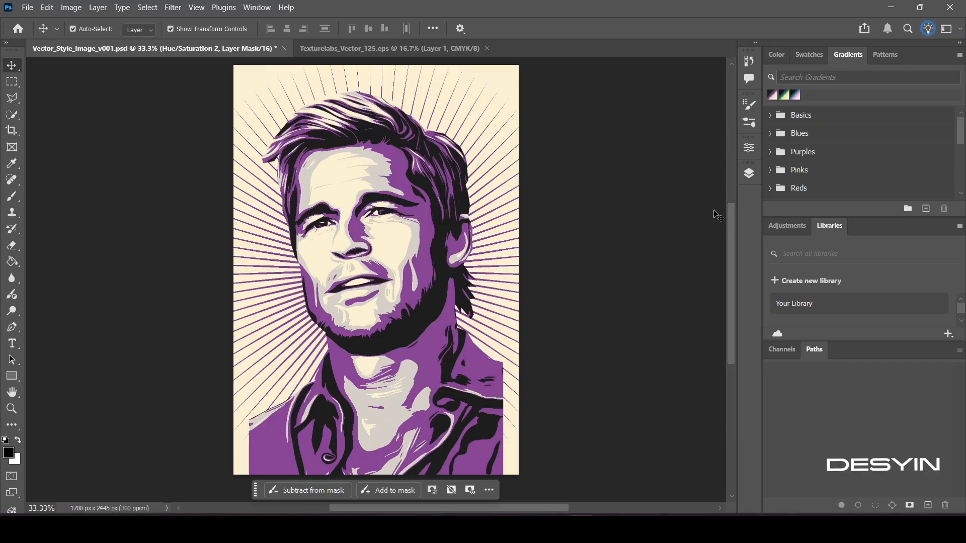
{"action": "left_click", "coordinate": [749, 173]}
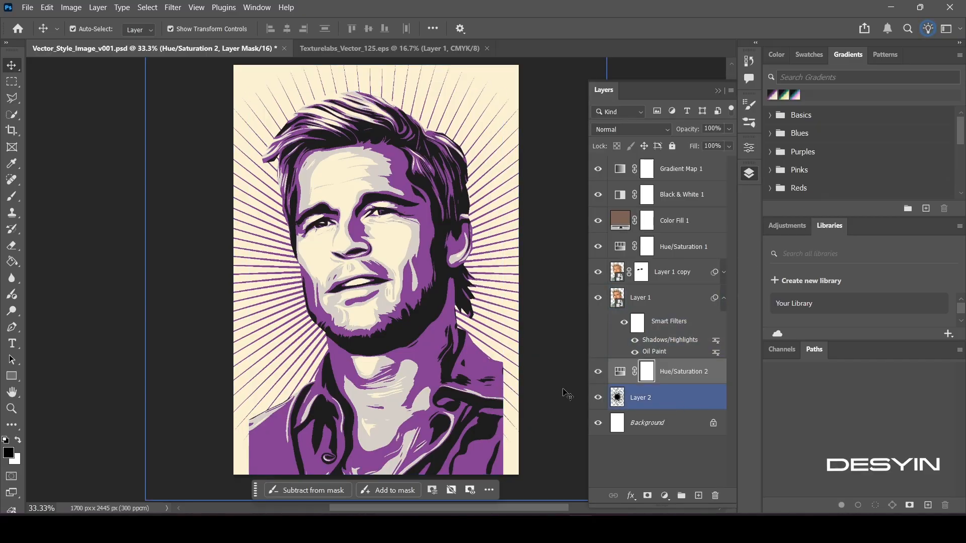
Place the Texturelabs_Grunge_219L texture as an embedded layer directly above Hue/Saturation 2.
{"action": "left_click", "coordinate": [27, 7]}
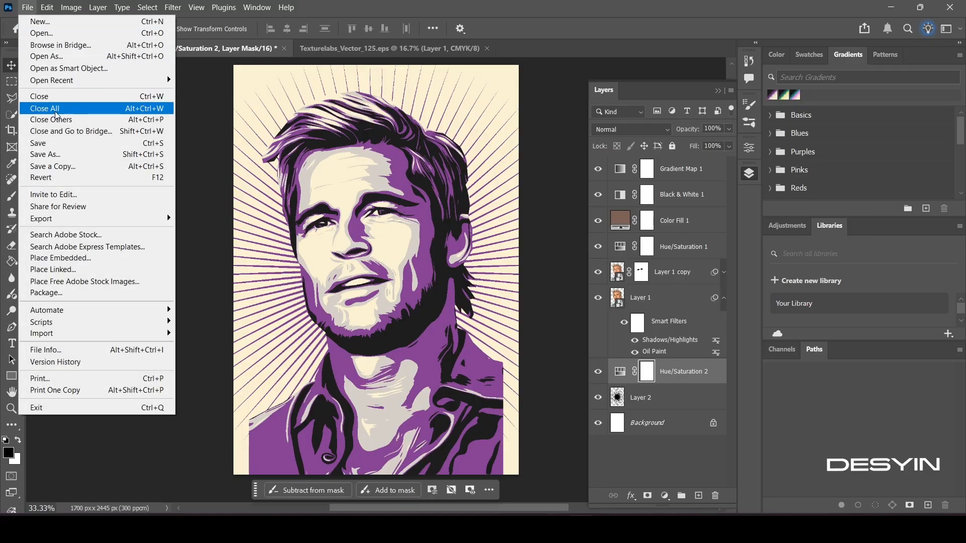
{"action": "left_click", "coordinate": [59, 258]}
{"action": "left_click", "coordinate": [213, 115]}
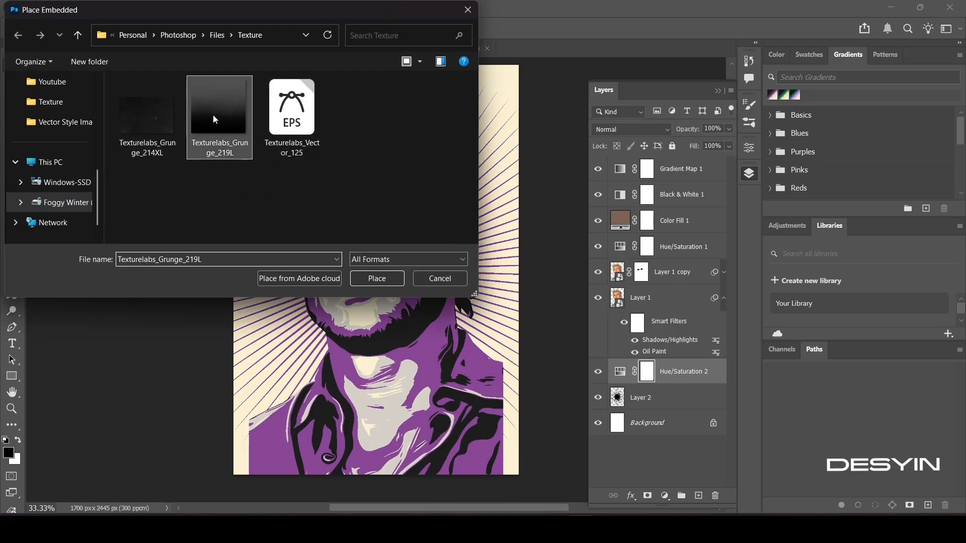
{"action": "left_click", "coordinate": [387, 279]}
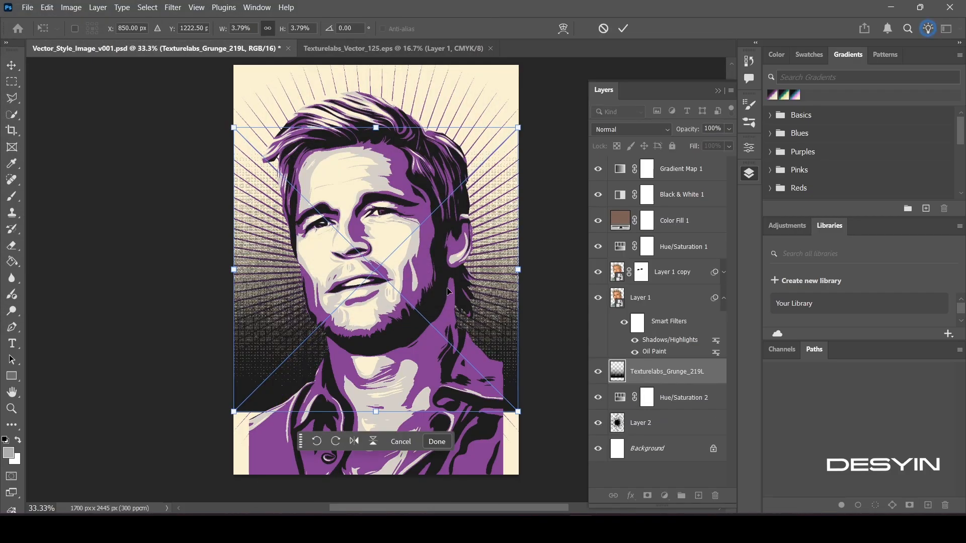
Scale the grunge texture to 4.40% along the canvas's bottom edge and move its layer between Hue/Saturation 2 and Layer 2.
{"action": "left_click_drag", "start_coordinate": [448, 291], "coordinate": [447, 352]}
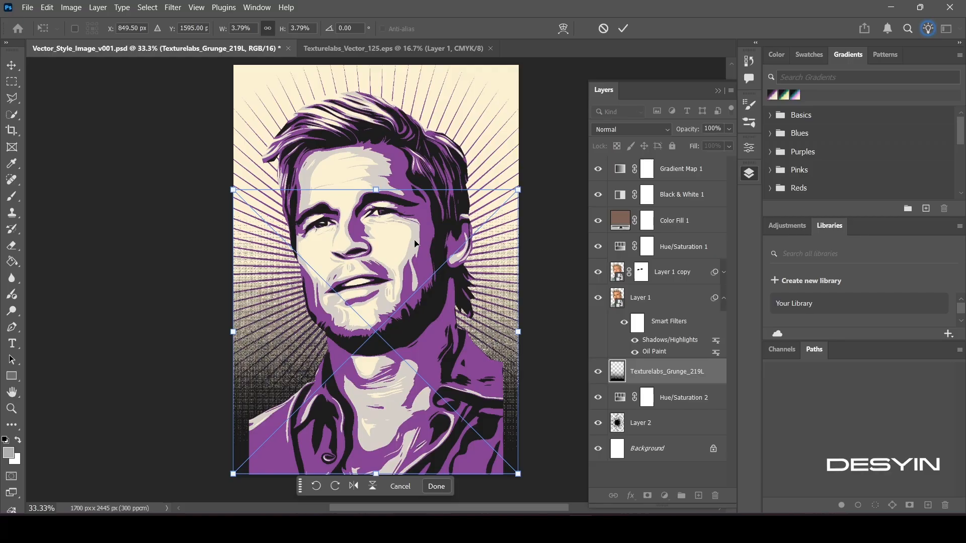
{"action": "left_click_drag", "start_coordinate": [377, 190], "coordinate": [394, 144]}
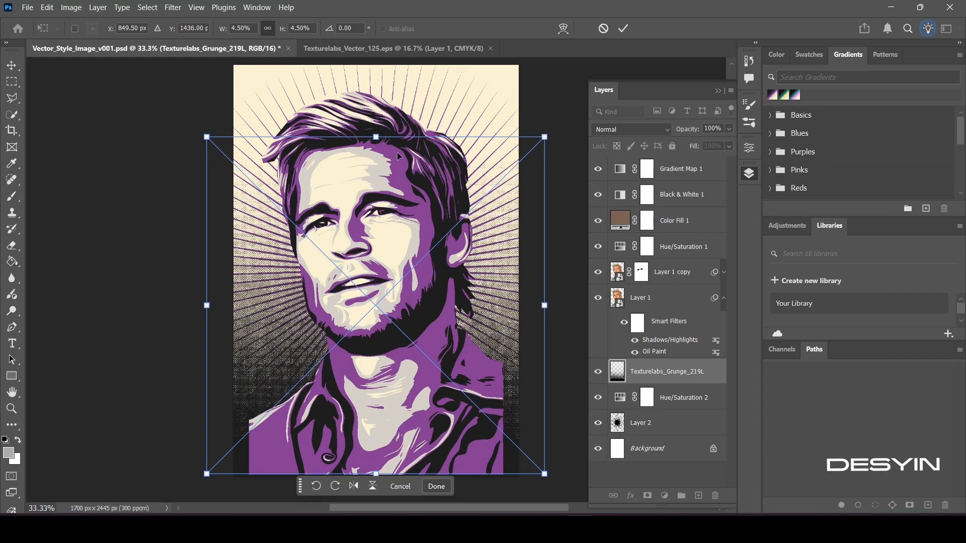
{"action": "left_click_drag", "start_coordinate": [447, 284], "coordinate": [447, 283]}
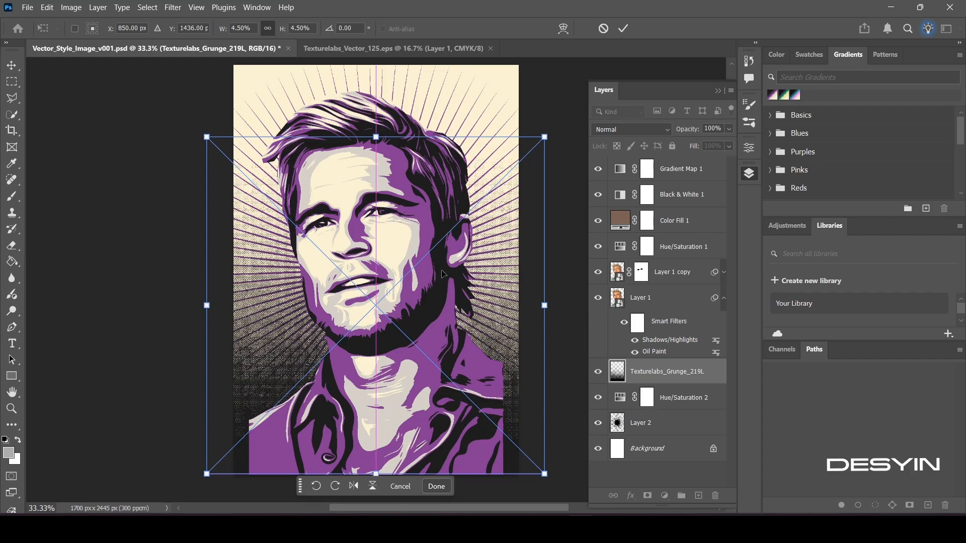
{"action": "left_click_drag", "start_coordinate": [380, 135], "coordinate": [377, 145]}
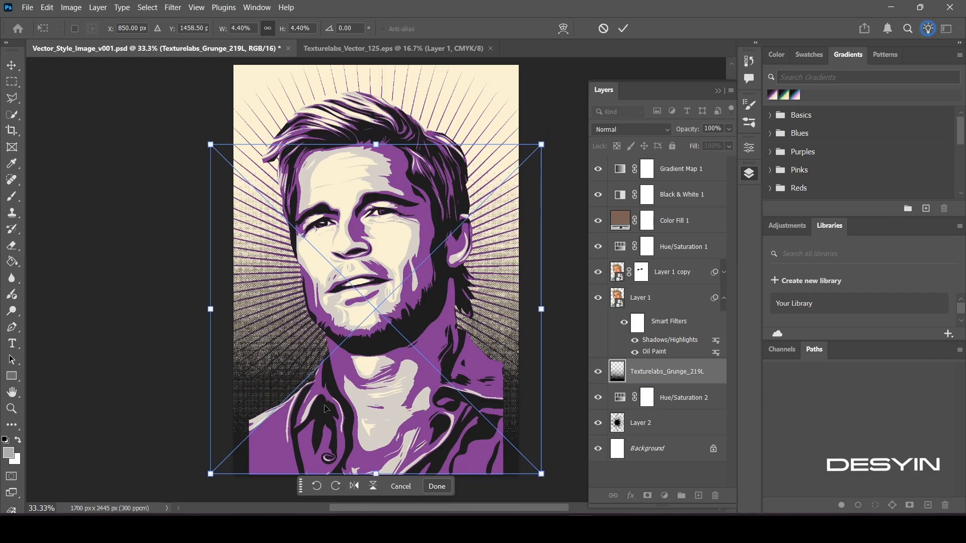
{"action": "left_click_drag", "start_coordinate": [675, 383], "coordinate": [672, 436]}
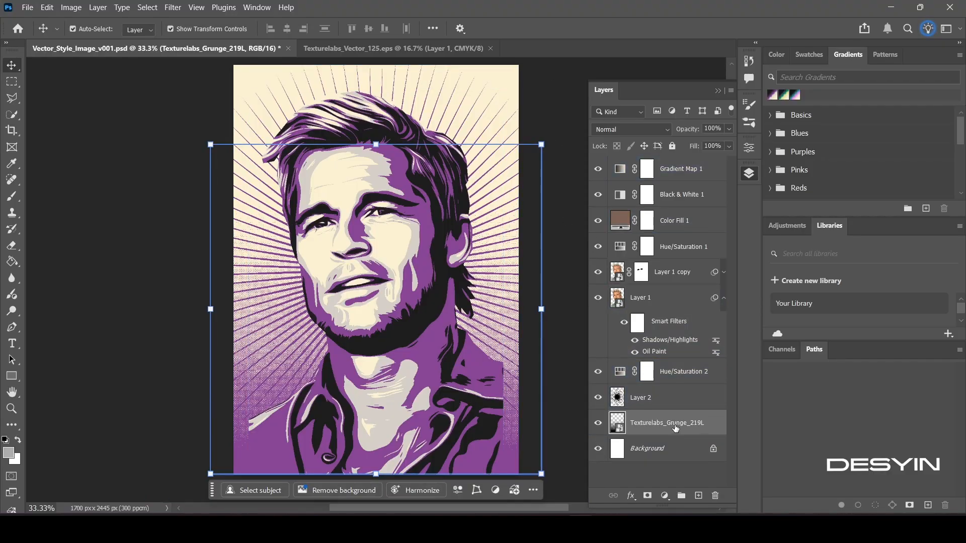
{"action": "left_click_drag", "start_coordinate": [675, 428], "coordinate": [675, 396]}
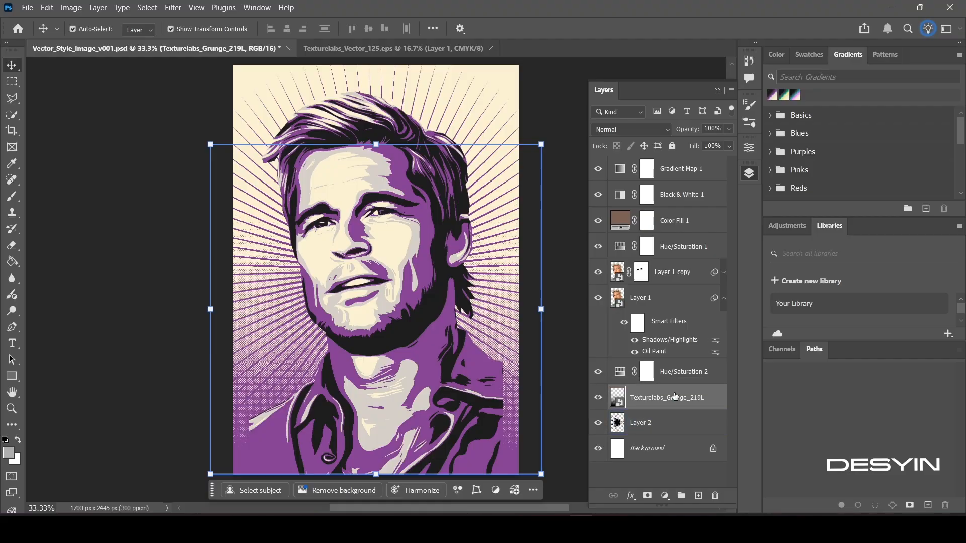
Close the Texturelabs_Vector_125.eps document without saving its changes.
{"action": "left_click", "coordinate": [174, 118]}
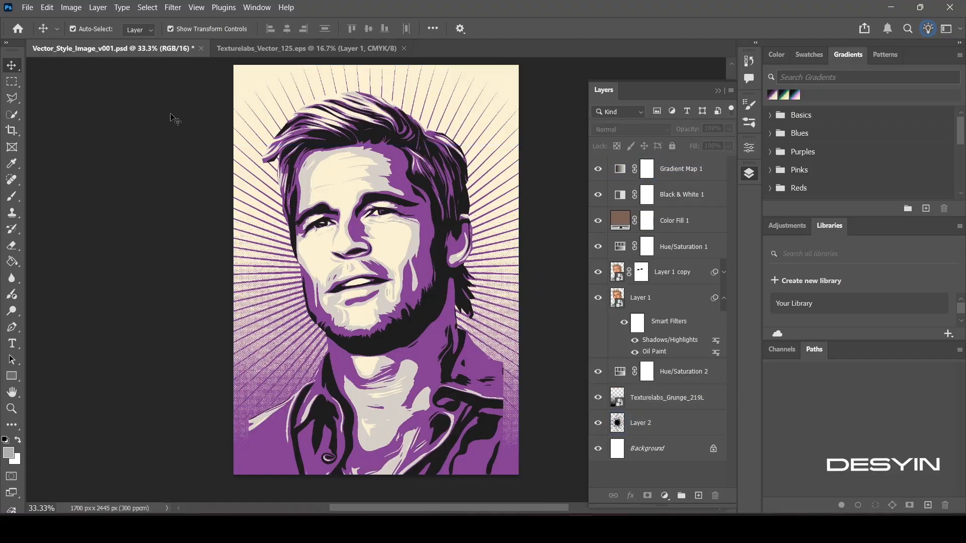
{"action": "left_click", "coordinate": [403, 49]}
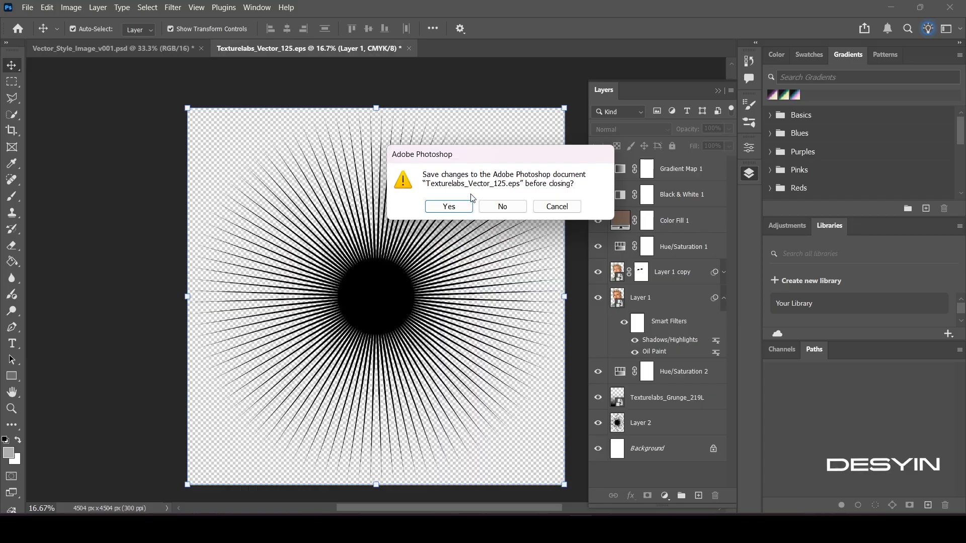
{"action": "left_click", "coordinate": [500, 207]}
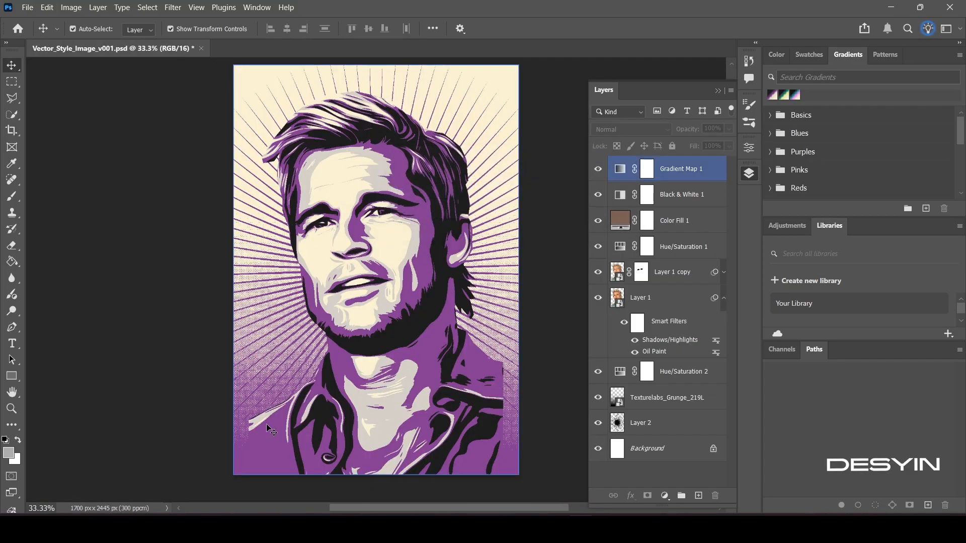
Add a white (ffffff) Solid Color fill layer and move it between Hue/Saturation 1 and Layer 1 copy.
{"action": "left_click", "coordinate": [654, 429]}
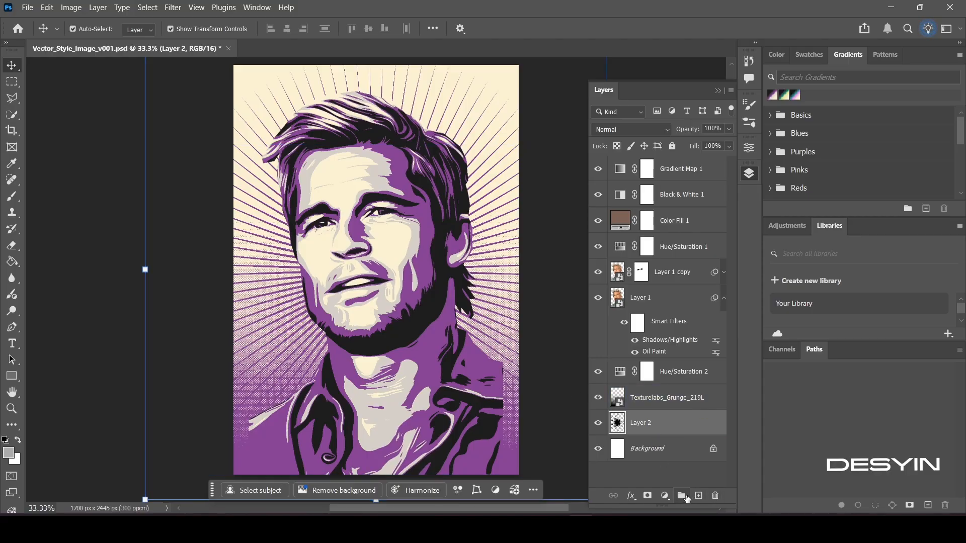
{"action": "left_click", "coordinate": [666, 497]}
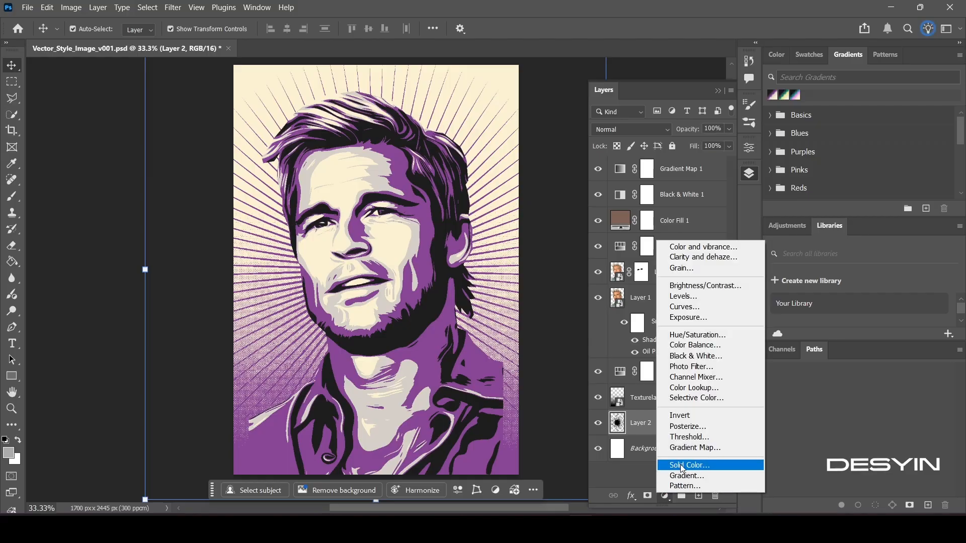
{"action": "left_click", "coordinate": [683, 466]}
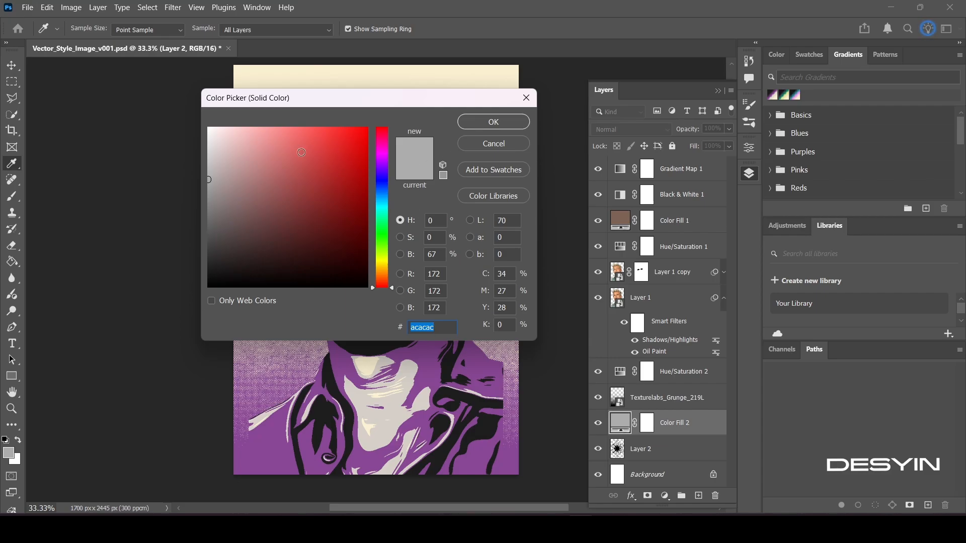
{"action": "left_click_drag", "start_coordinate": [210, 141], "coordinate": [185, 109]}
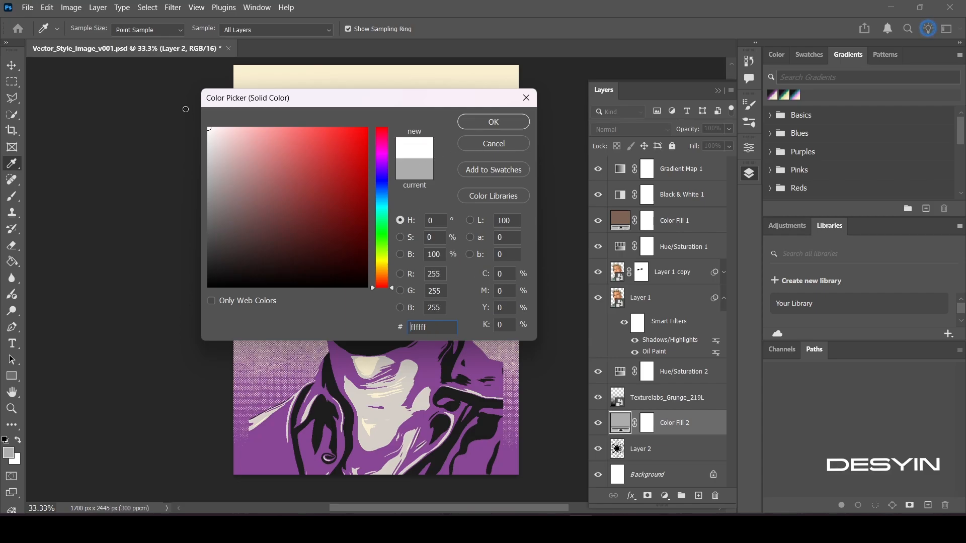
{"action": "left_click", "coordinate": [471, 122]}
{"action": "left_click_drag", "start_coordinate": [674, 427], "coordinate": [674, 263]}
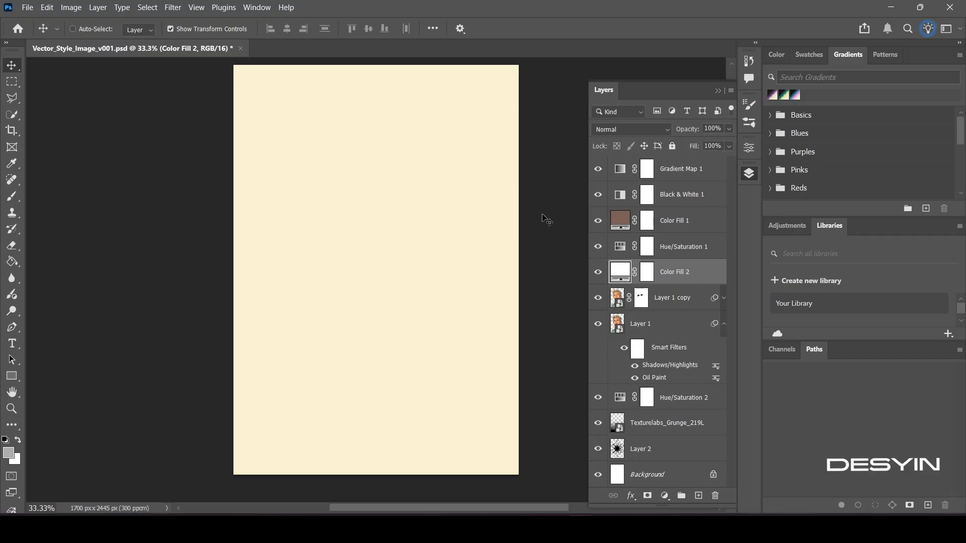
Load a canvas-sized selection and try to contract it by 100 pixels without applying the effect at canvas bounds.
{"action": "left_click", "coordinate": [629, 246], "text": "ctrl"}
{"action": "left_click", "coordinate": [148, 13]}
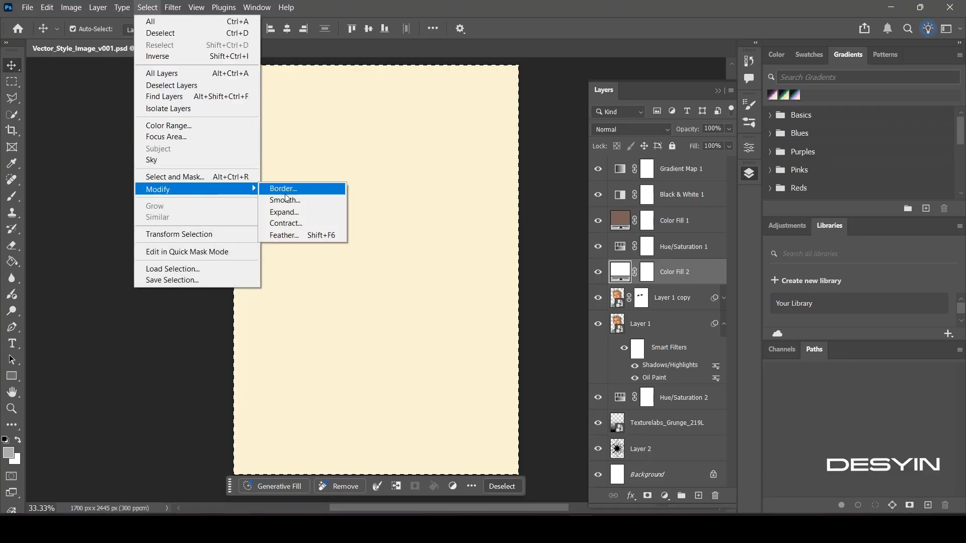
{"action": "left_click", "coordinate": [291, 224]}
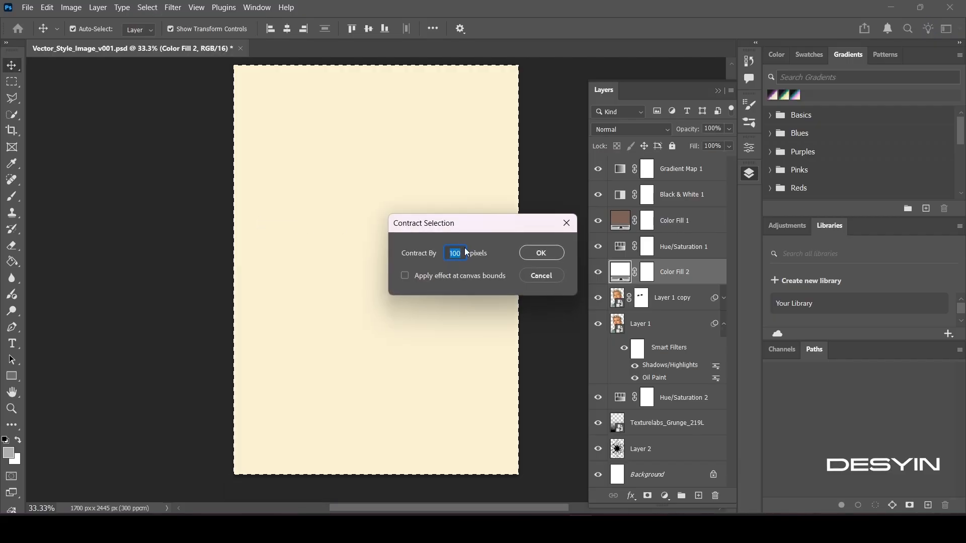
{"action": "left_click", "coordinate": [543, 253]}
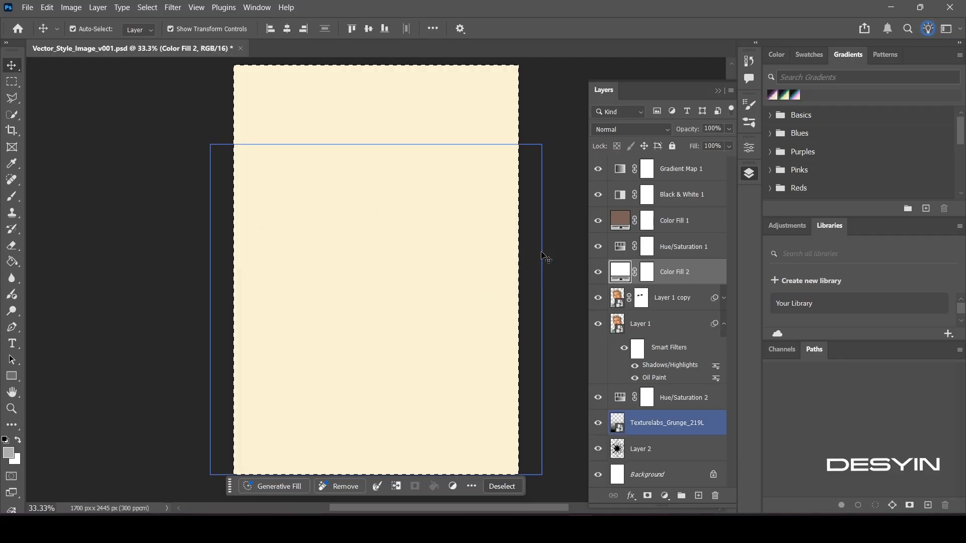
Invert the Color Fill 2 layer mask within the canvas selection, and deselect.
{"action": "key", "text": "ctrl"}
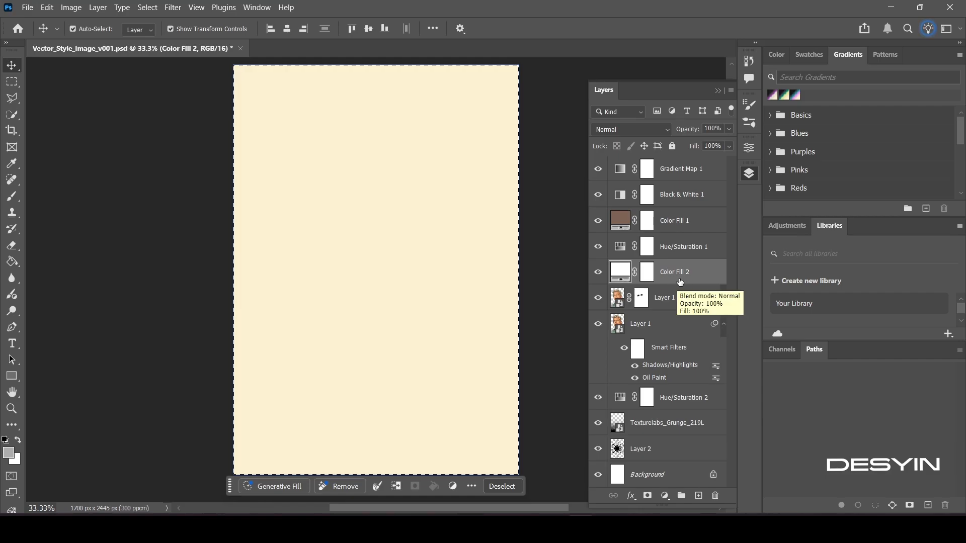
{"action": "left_click", "coordinate": [648, 272]}
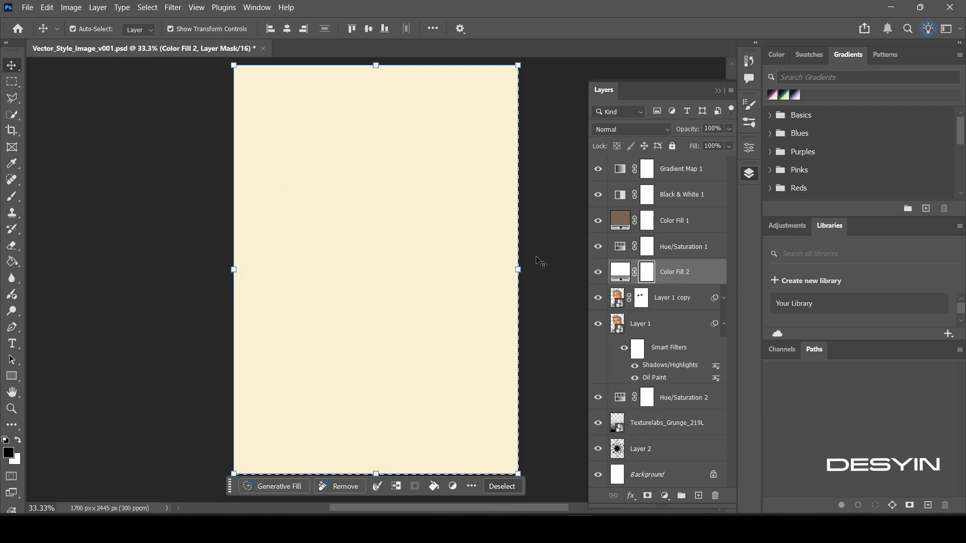
{"action": "key", "text": "ctrl"}
{"action": "key", "text": "ctrl+i"}
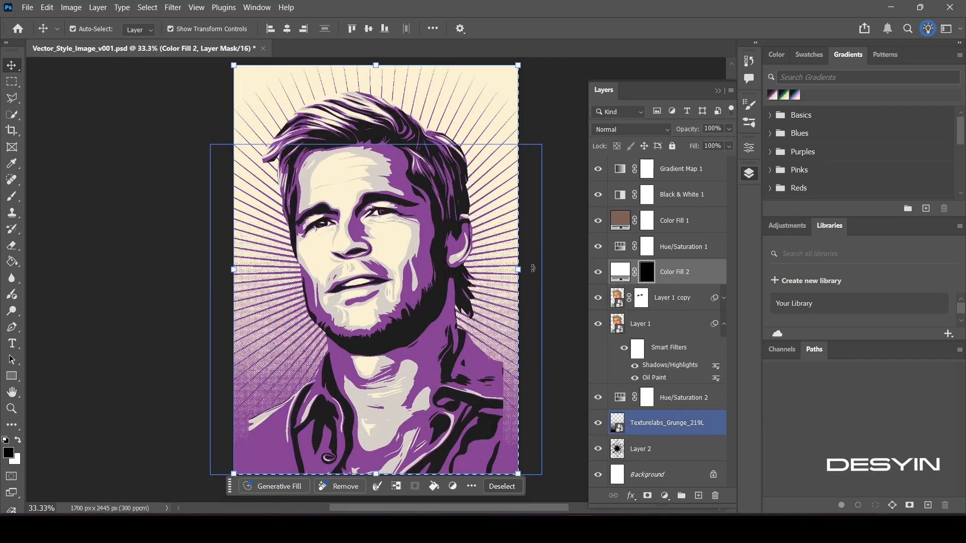
{"action": "key", "text": "ctrl"}
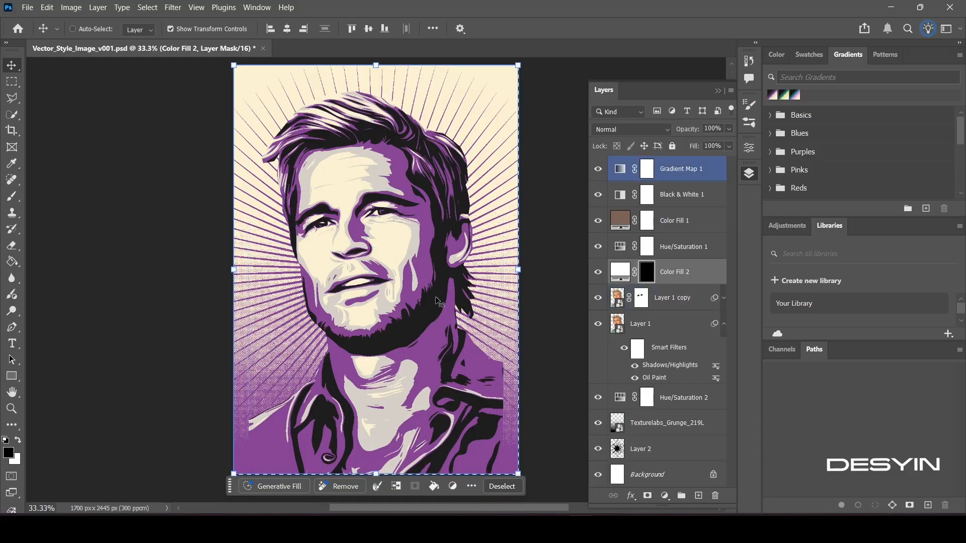
{"action": "key", "text": "ctrl+d"}
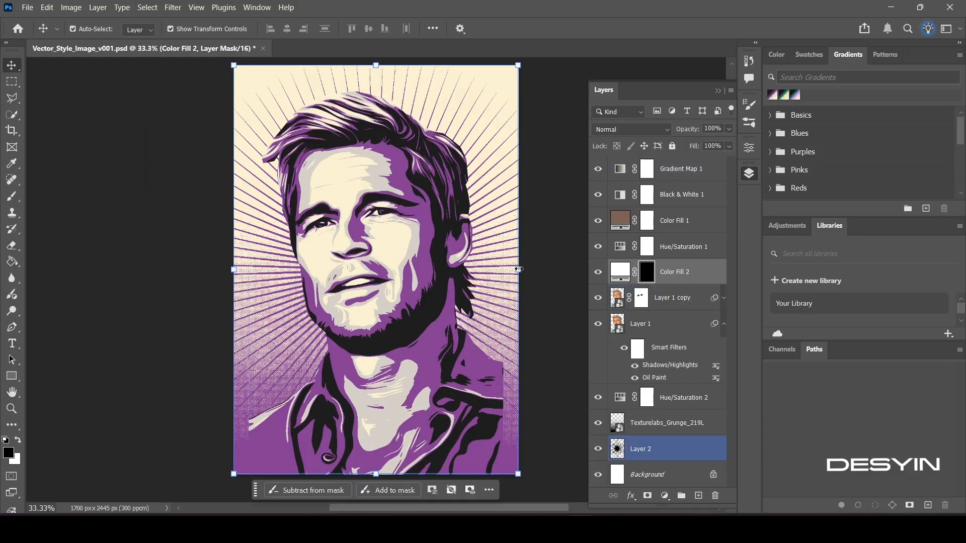
Scale the black Color Fill 2 mask to 89.24%, centered on the canvas, to frame the poster with a border.
{"action": "left_click_drag", "start_coordinate": [518, 270], "coordinate": [503, 269]}
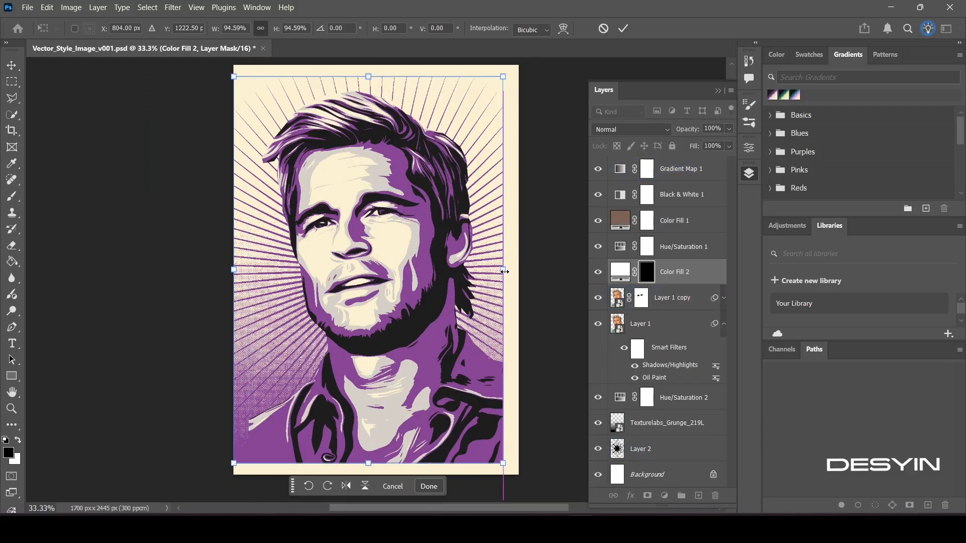
{"action": "left_click_drag", "start_coordinate": [234, 268], "coordinate": [249, 269]}
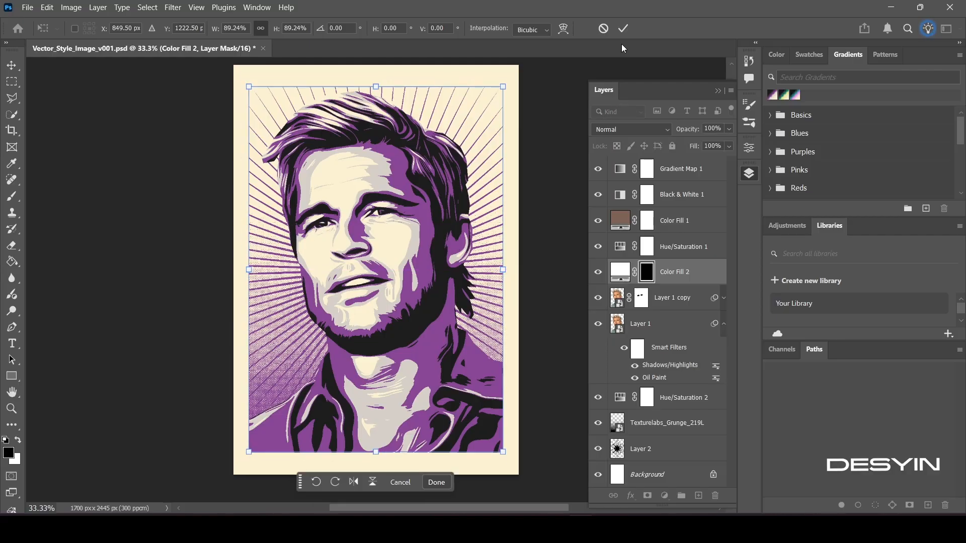
{"action": "left_click", "coordinate": [624, 29]}
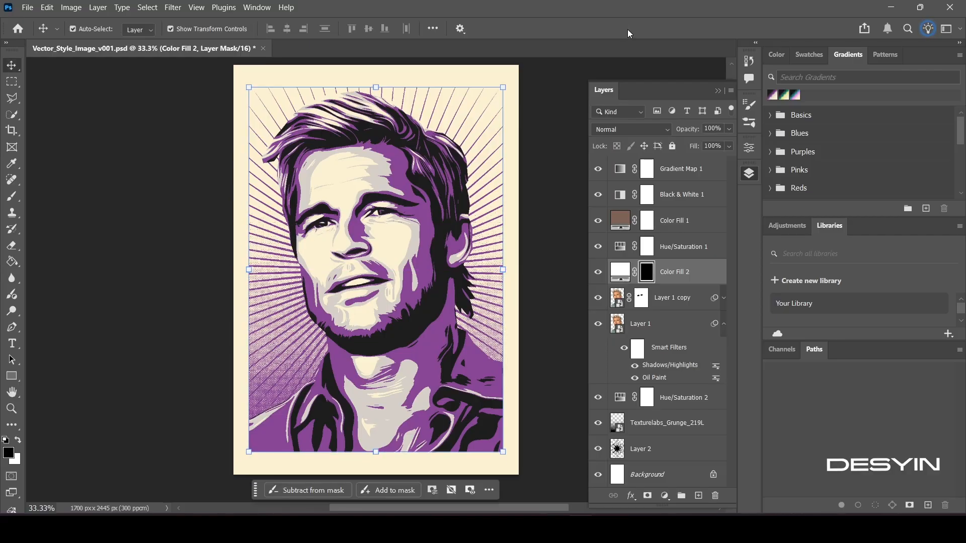
{"action": "left_click", "coordinate": [546, 187]}
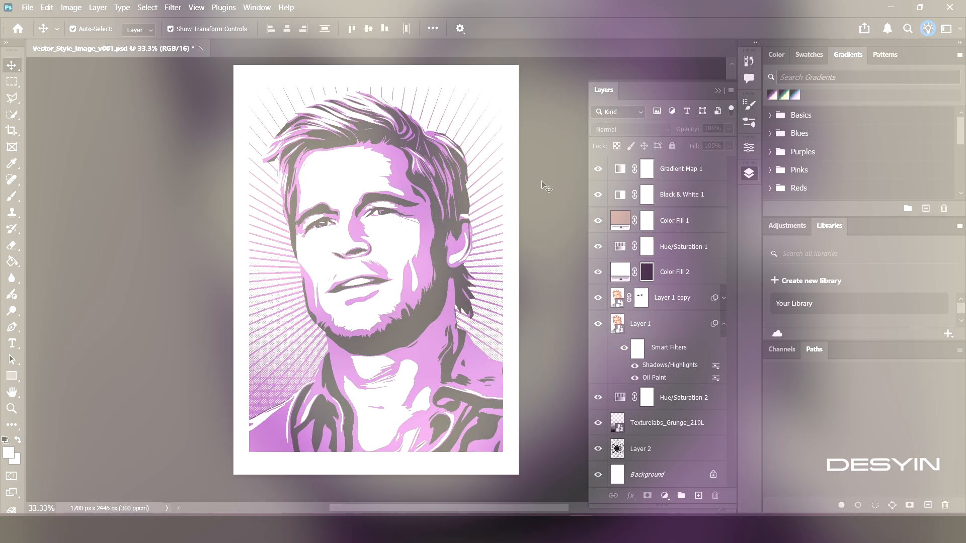